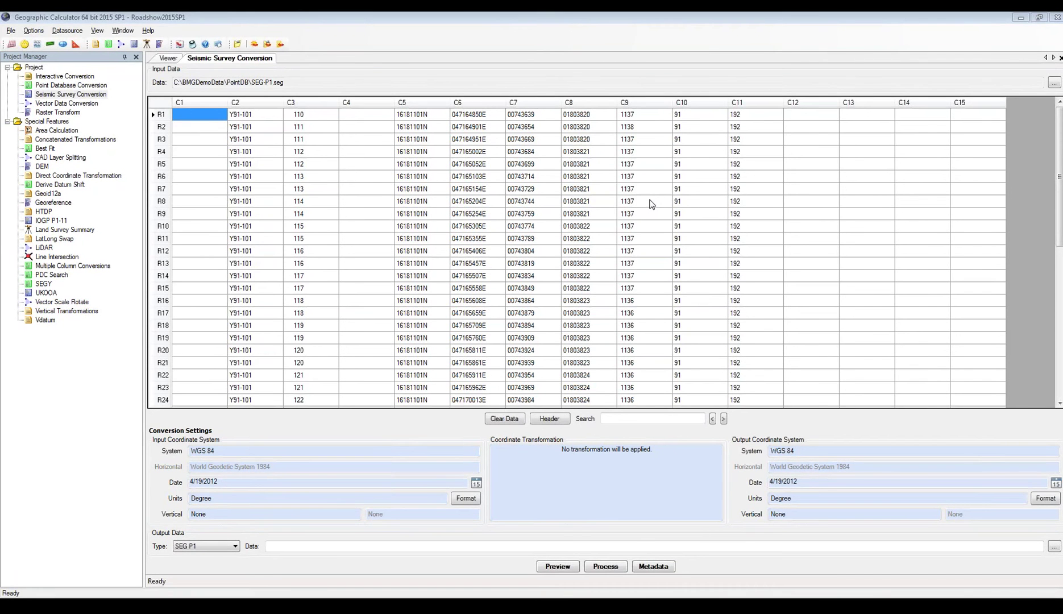
Step: Compare the Point Database Conversion job with Seismic Survey Conversion, and examine the full header of the loaded SEG-P1 file
click(43, 87)
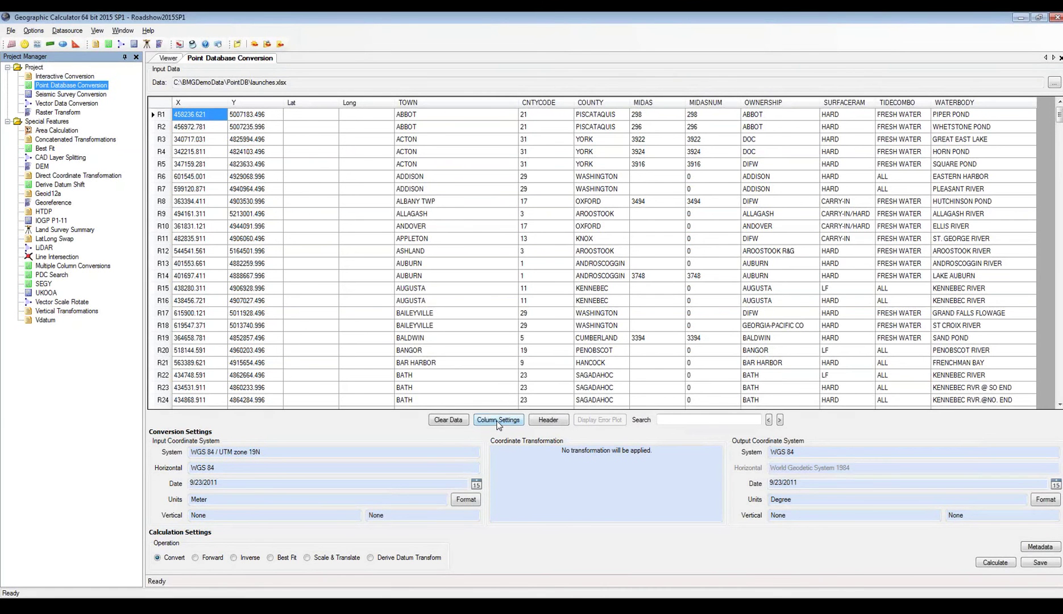
click(32, 94)
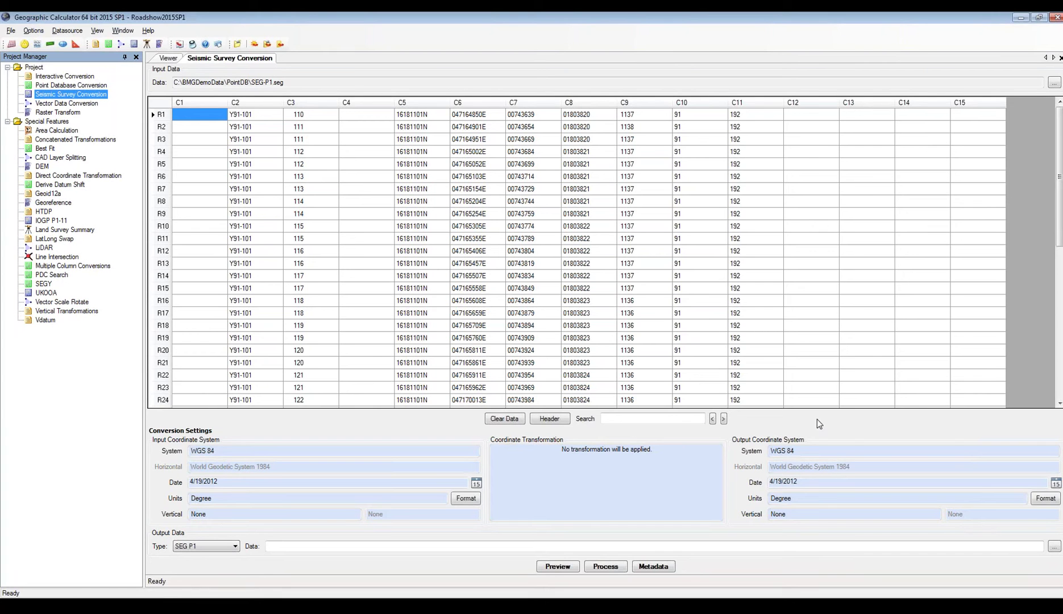
click(566, 420)
drag(687, 422, 938, 534)
drag(592, 204, 503, 122)
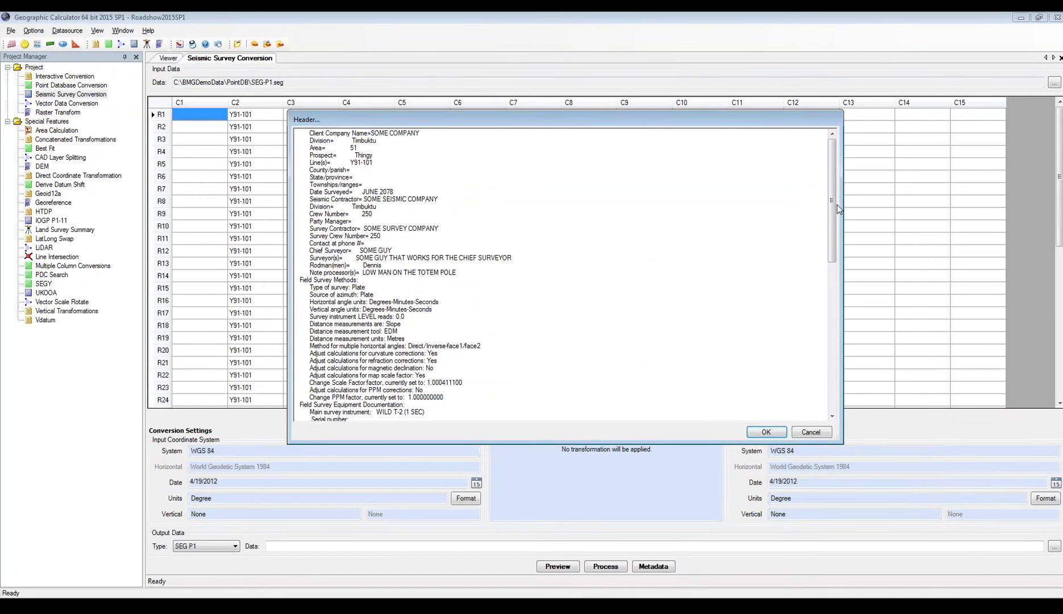
drag(832, 204, 832, 304)
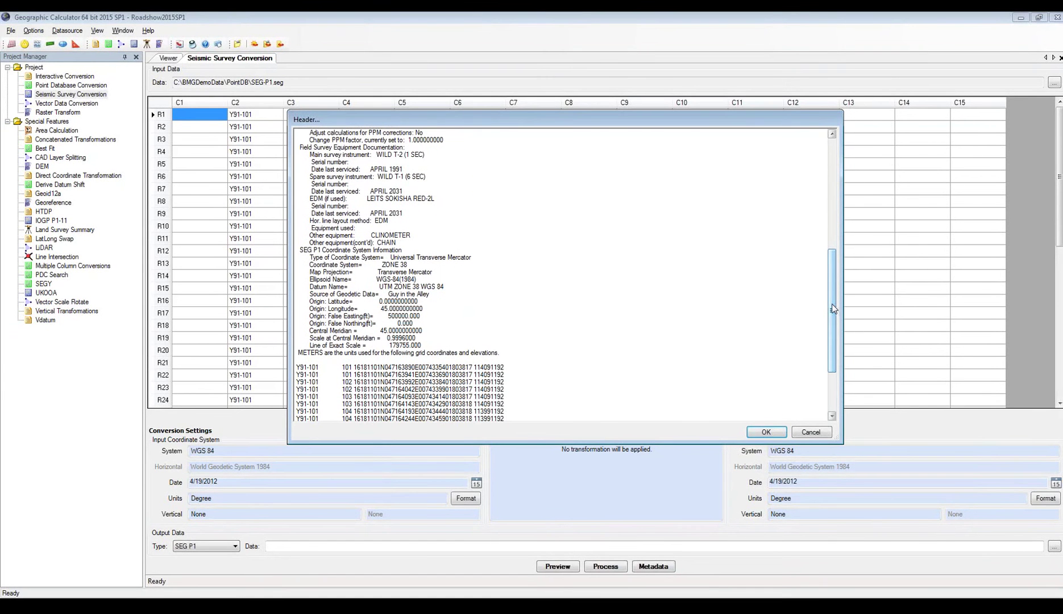
drag(831, 304, 828, 351)
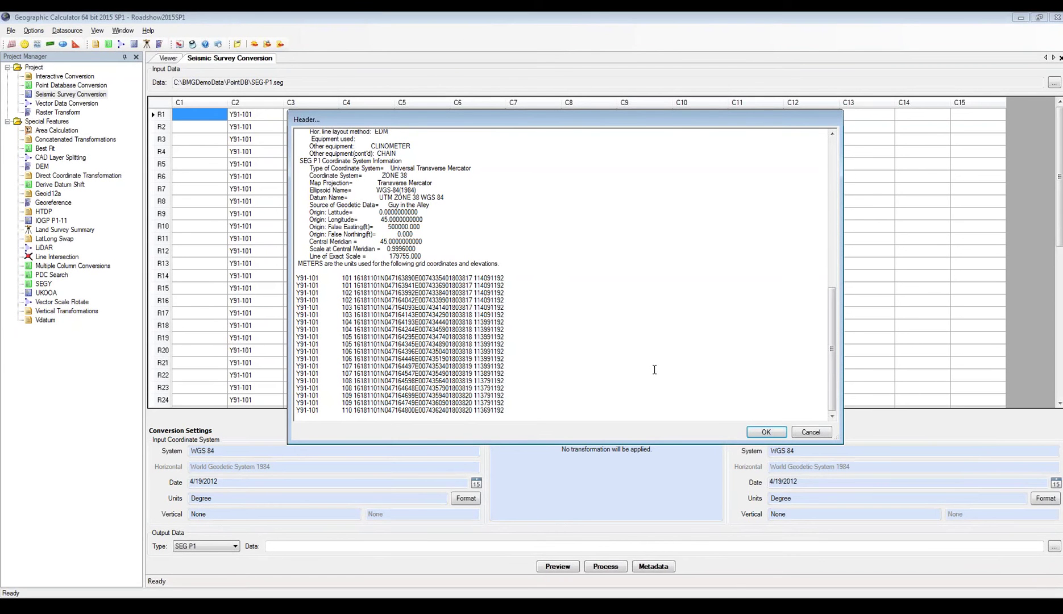
click(766, 432)
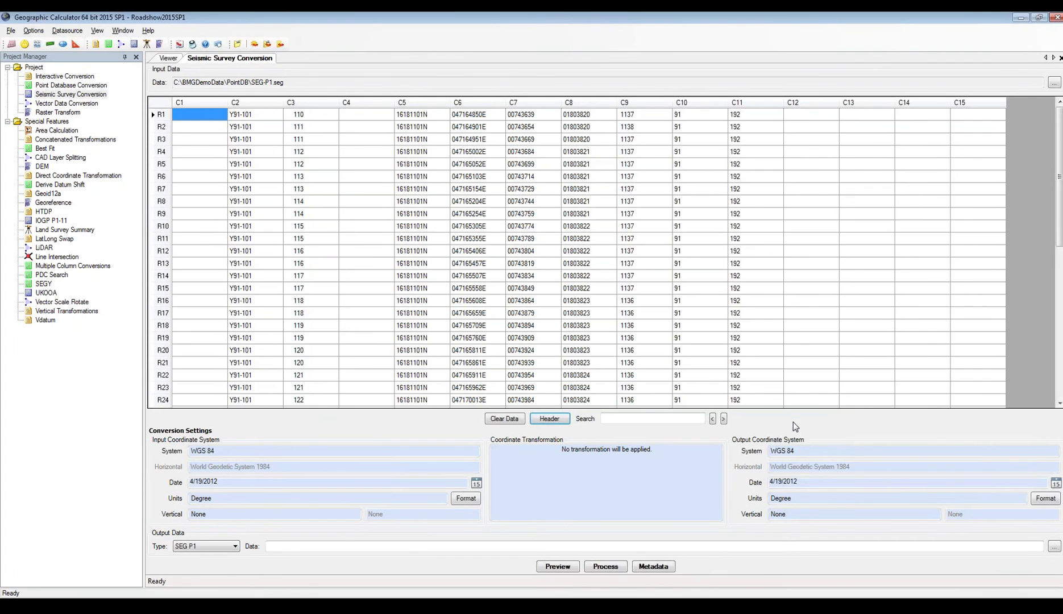
Step: Load SEG-P1.seg from the PointDB folder as input data, declining the scheme selected in the preferences
click(1053, 84)
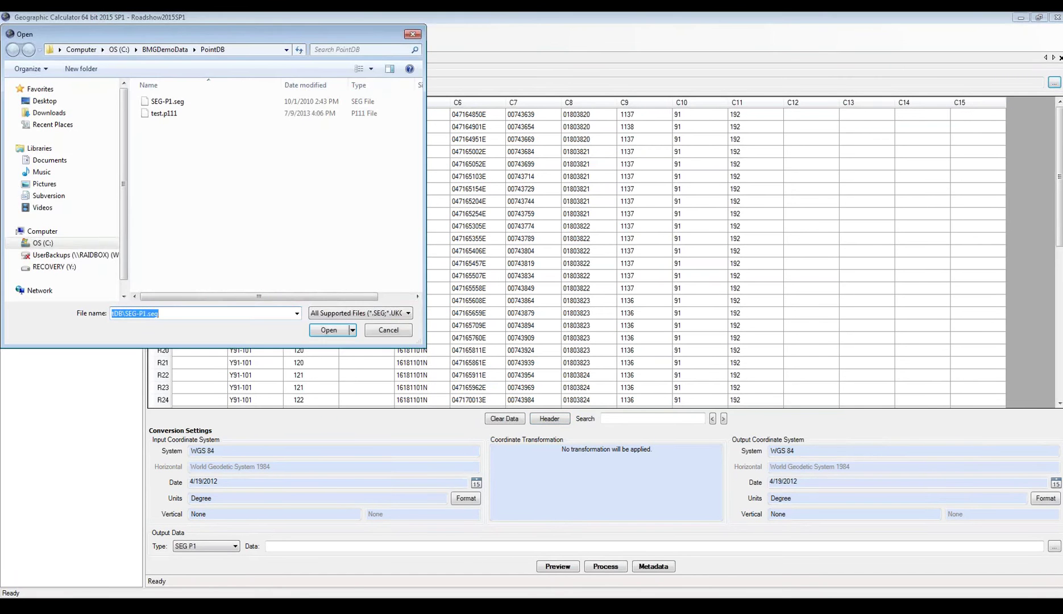
click(179, 104)
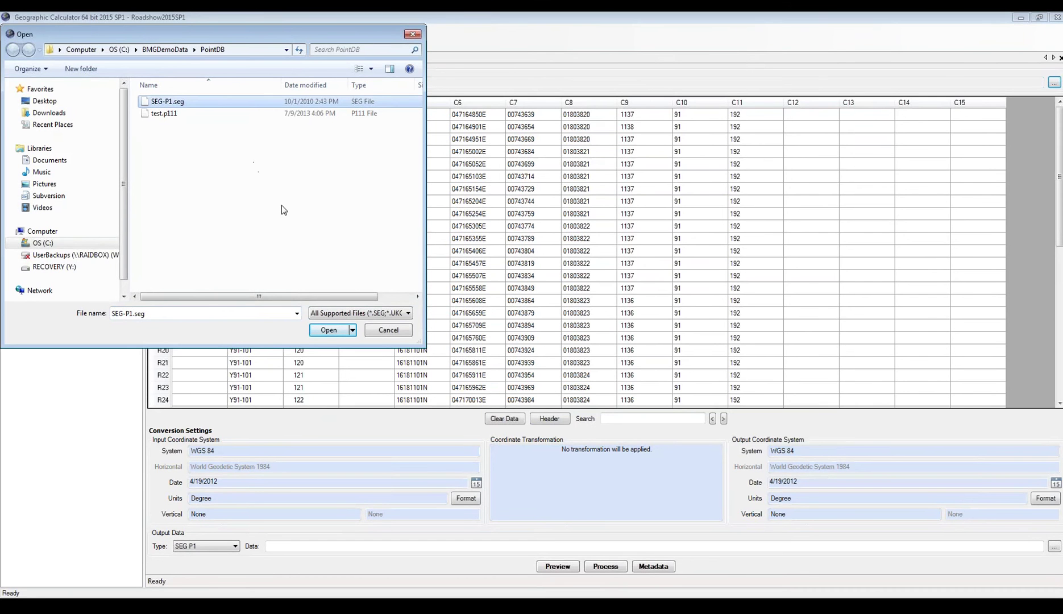
click(329, 330)
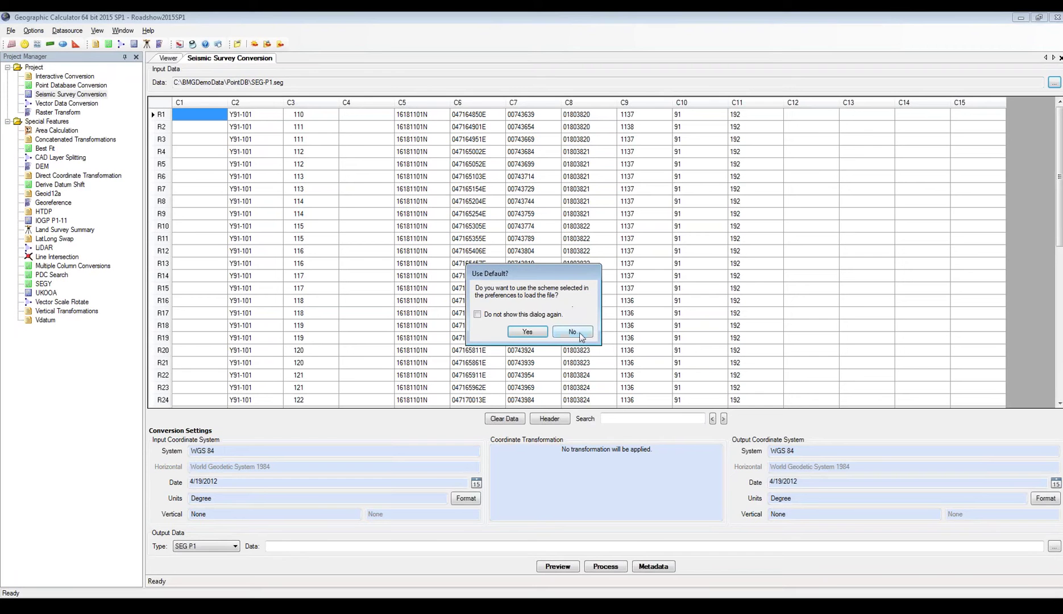
click(578, 332)
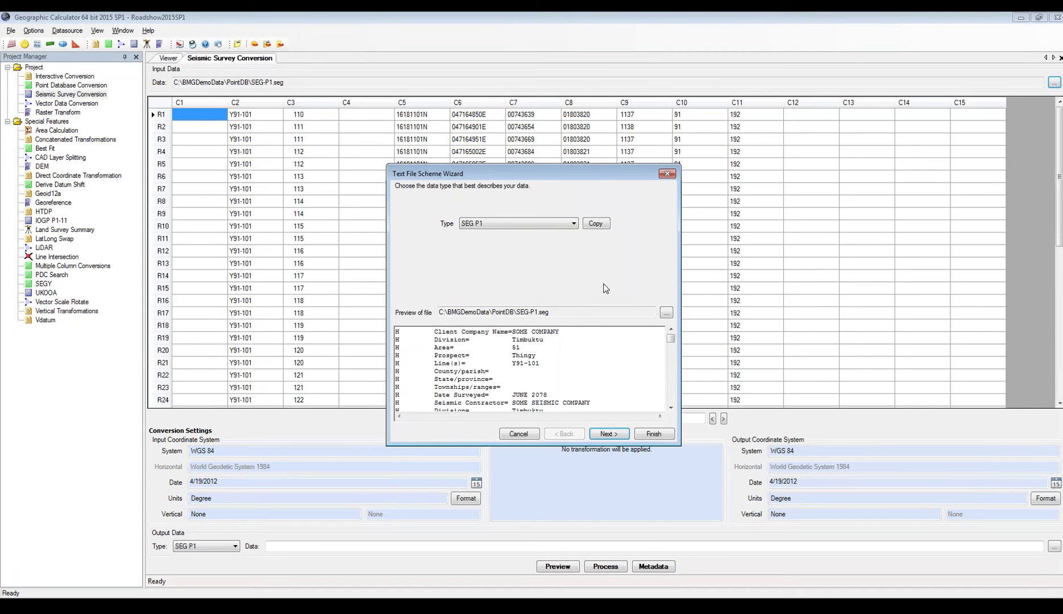
Step: Keep SEG P1 as the data type in an enlarged Text File Scheme Wizard and continue to the header record settings
click(574, 224)
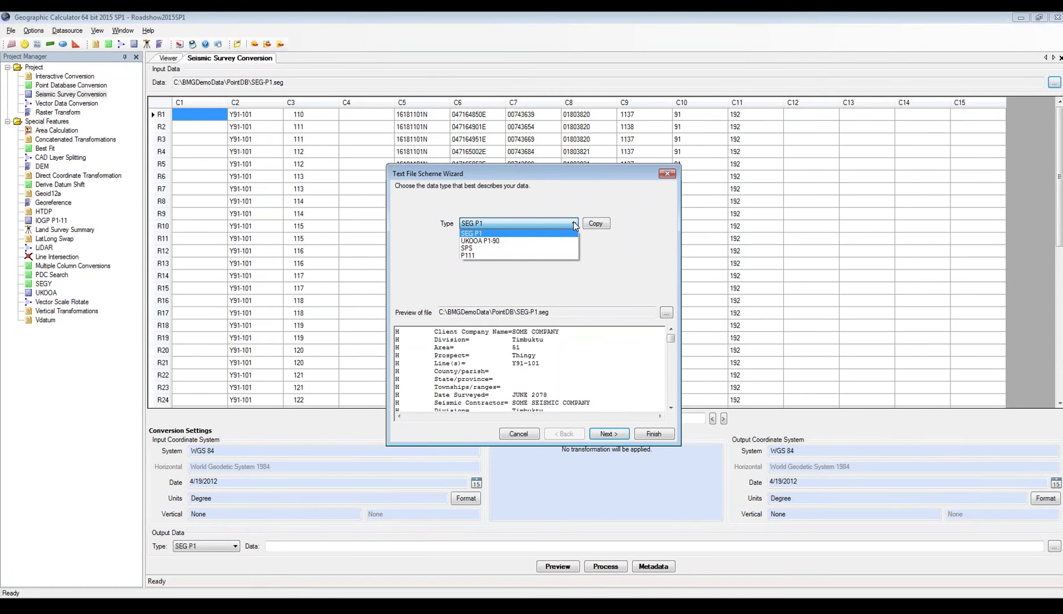
click(575, 225)
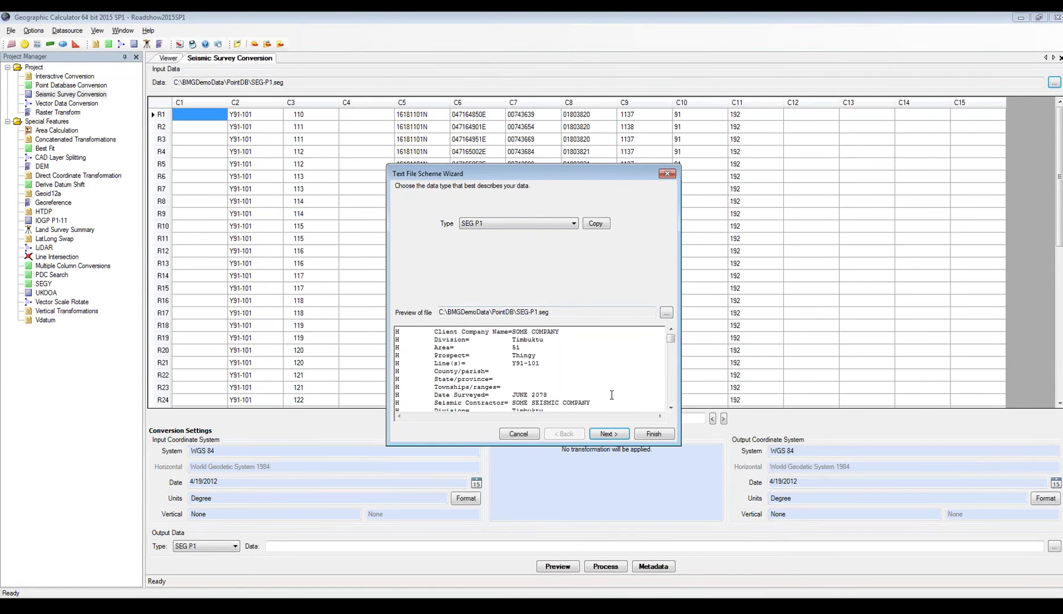
drag(680, 444, 802, 505)
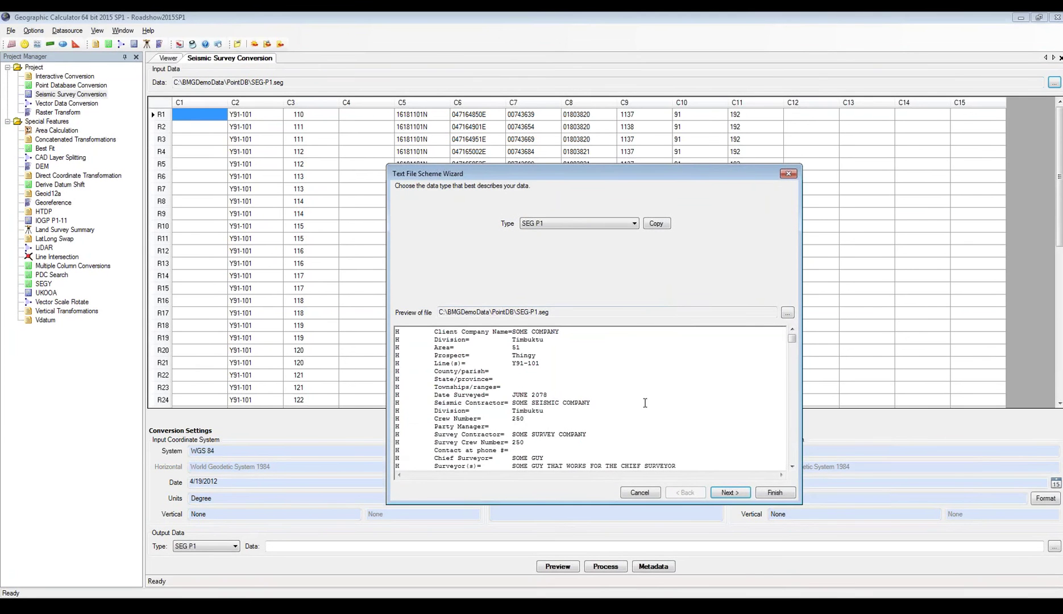
click(739, 493)
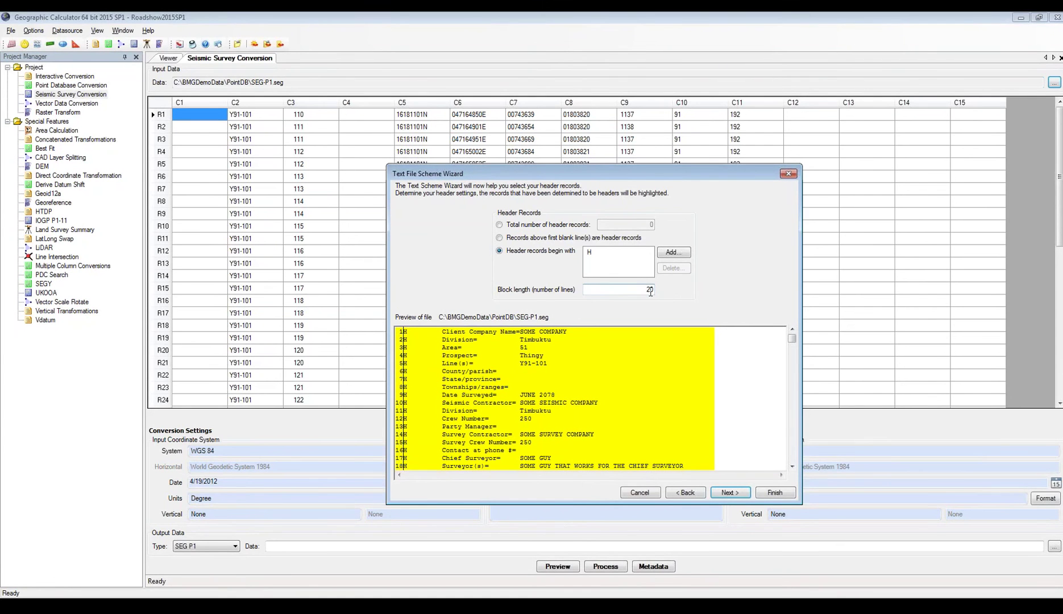
Step: Try defining the header as a total of 67 records, and as the records above the first blank line
click(791, 466)
drag(793, 467, 793, 467)
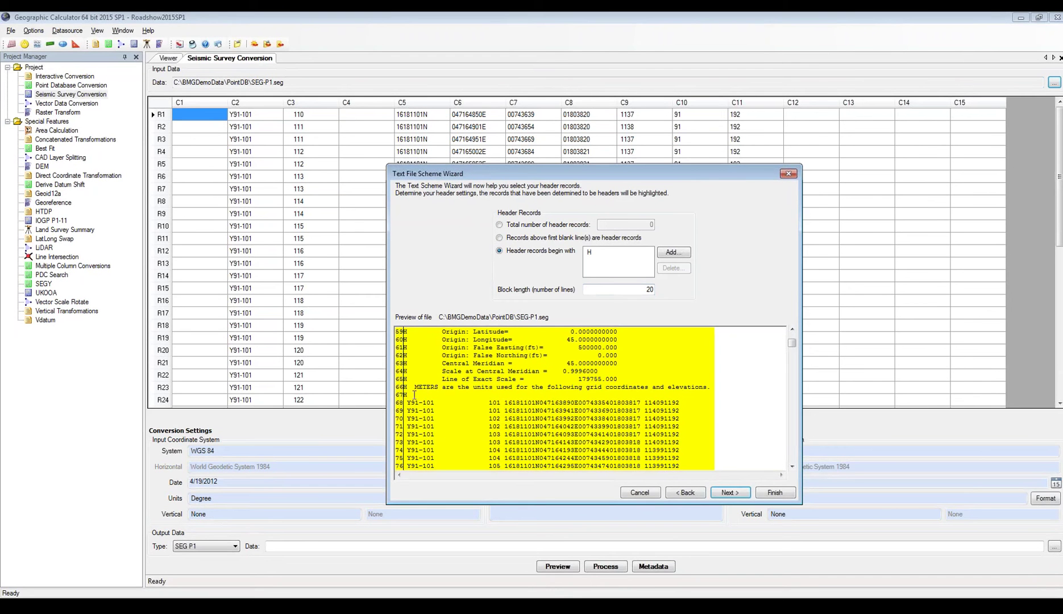
scroll(435, 390, down, 3)
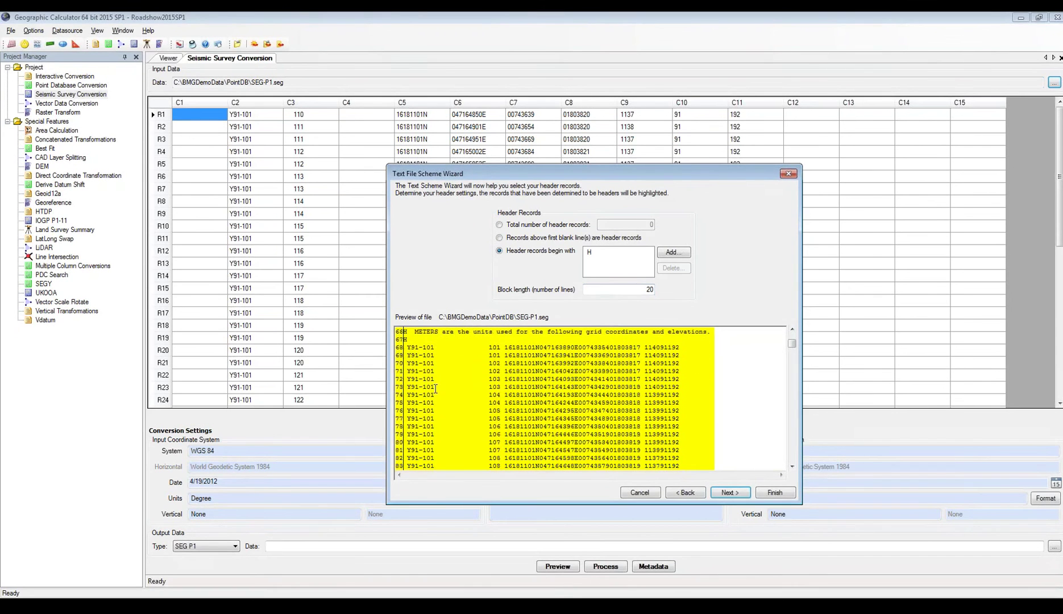
scroll(435, 388, down, 1)
scroll(435, 388, up, 3)
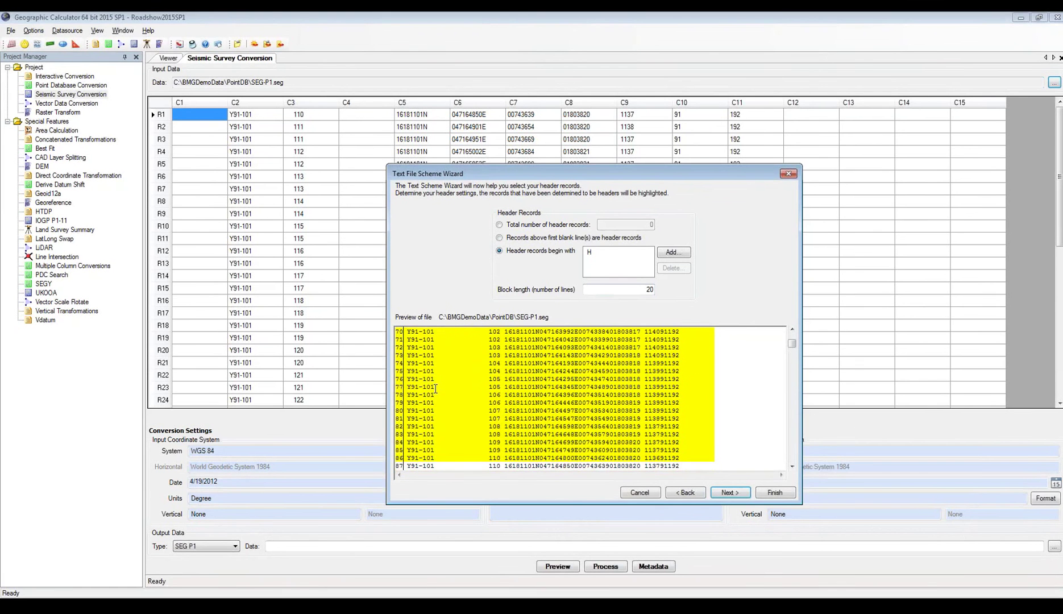
scroll(435, 389, up, 1)
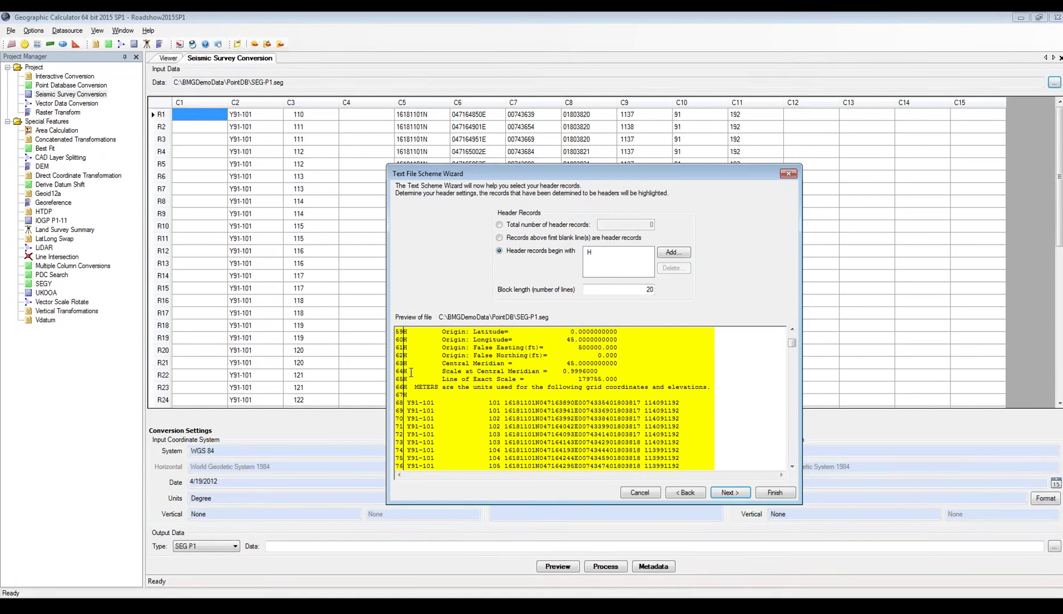
click(500, 225)
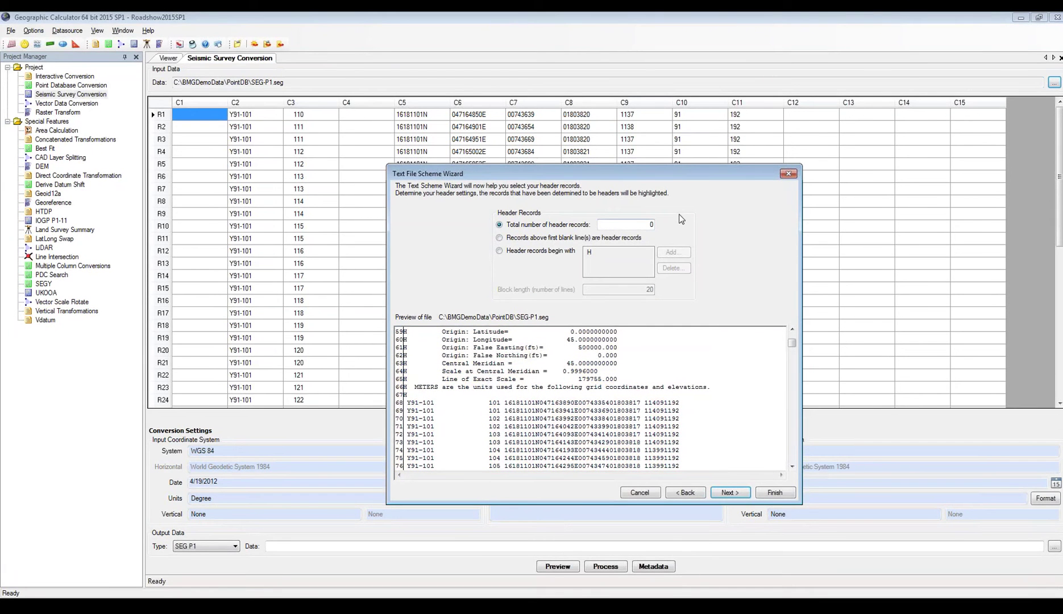
double_click(643, 224)
text(67)
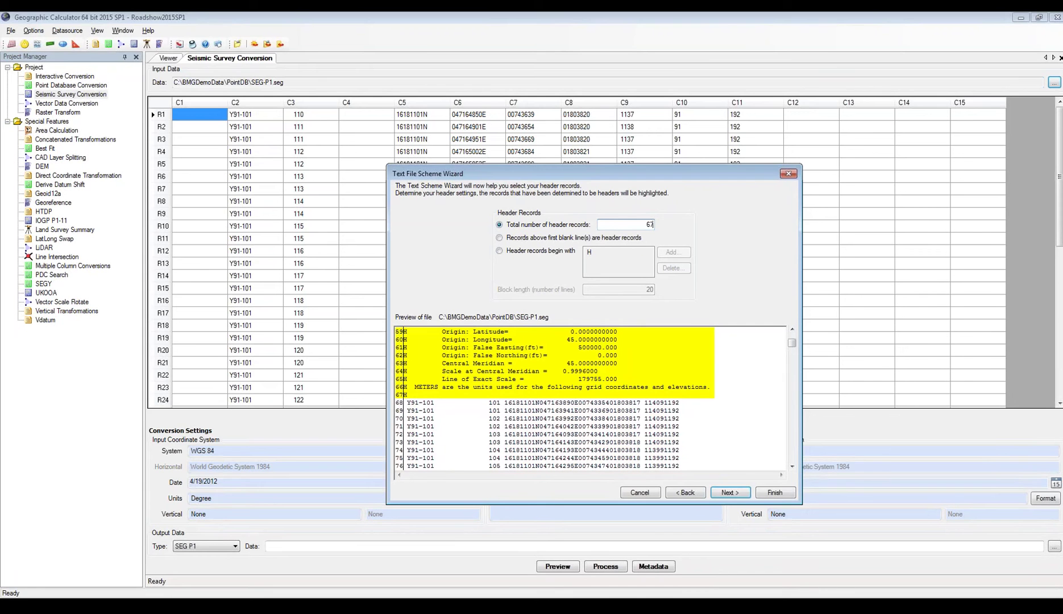
click(499, 238)
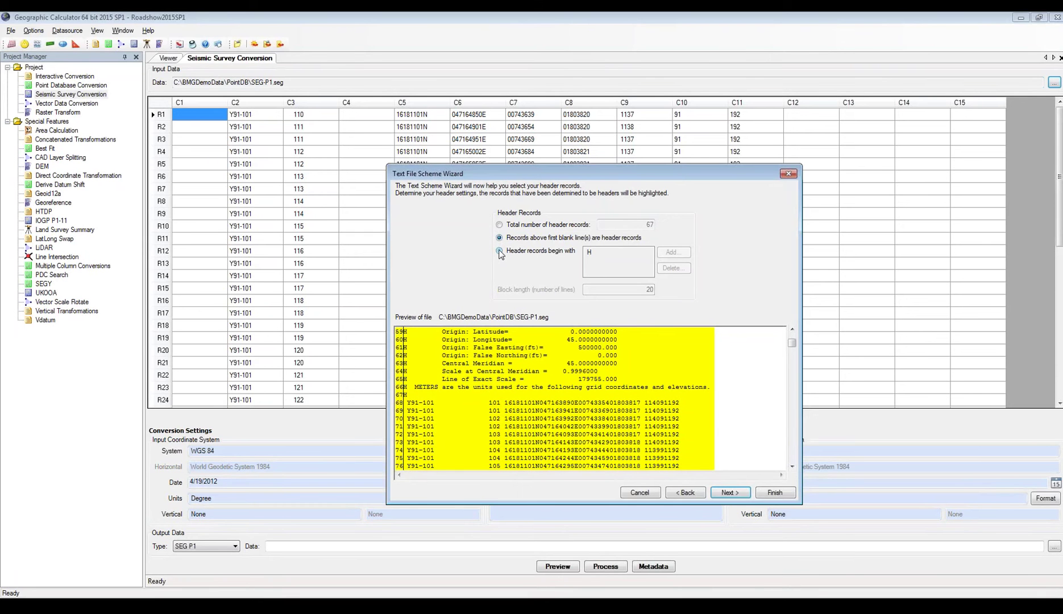
Step: Identify header records by their leading H and set the block length to 1 line
click(499, 251)
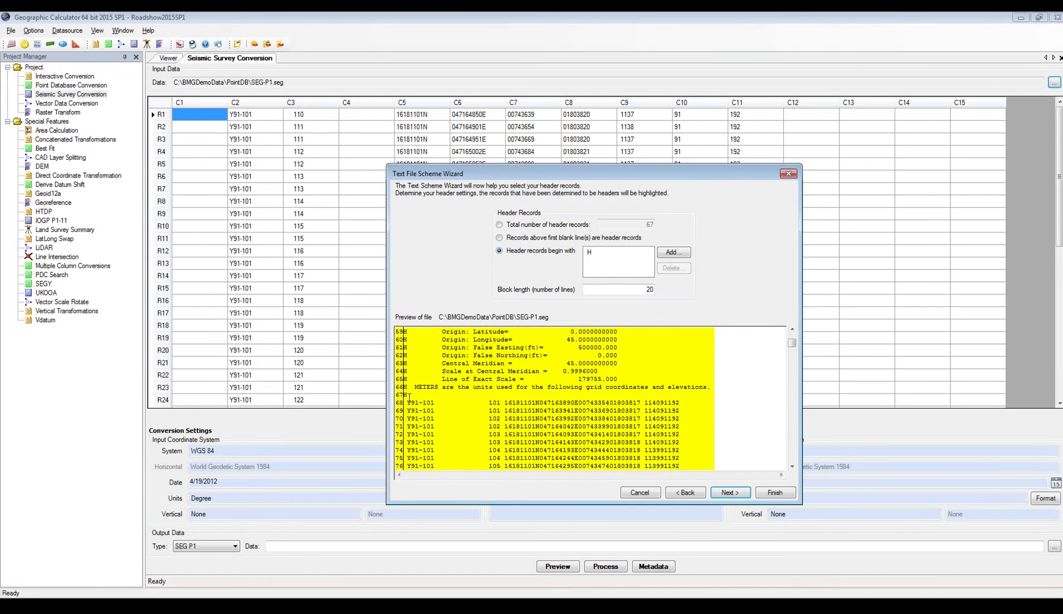
double_click(649, 289)
text(1)
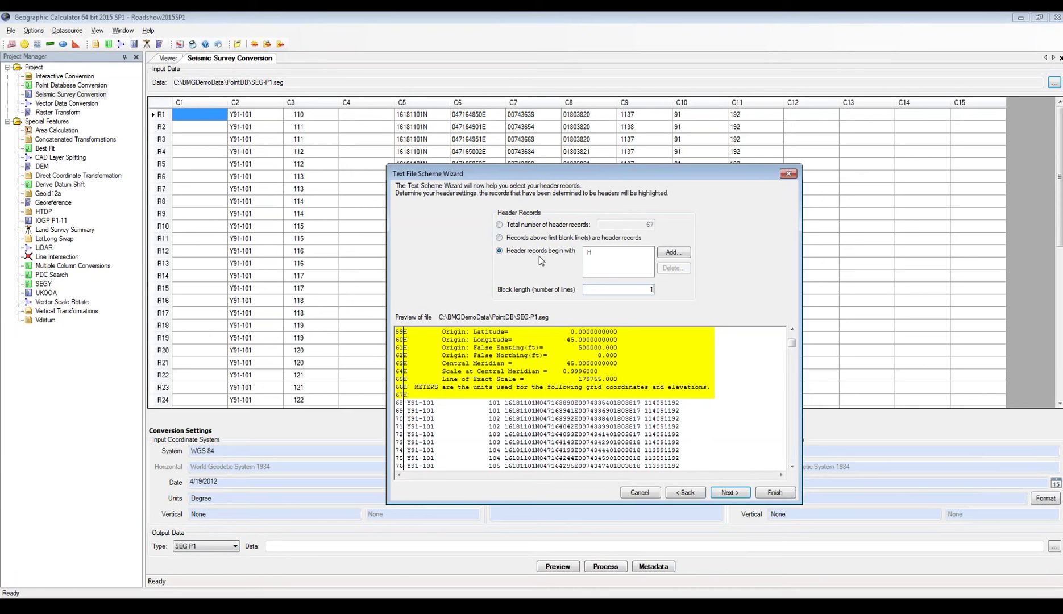
Step: Keep the data records starting after the header with the existing field lengths, and finish the scheme to load the file
click(742, 493)
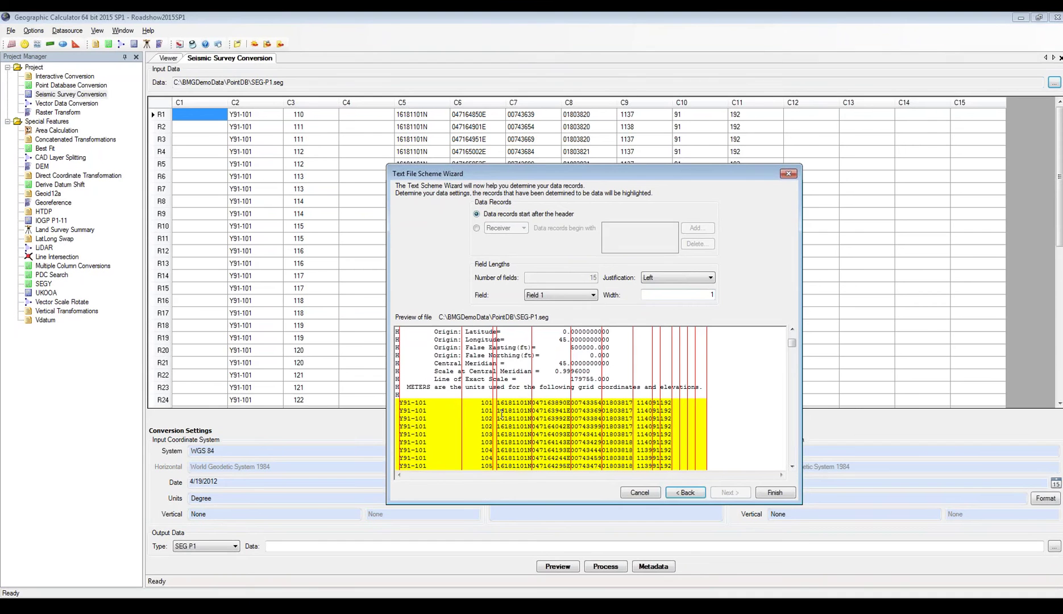
click(593, 295)
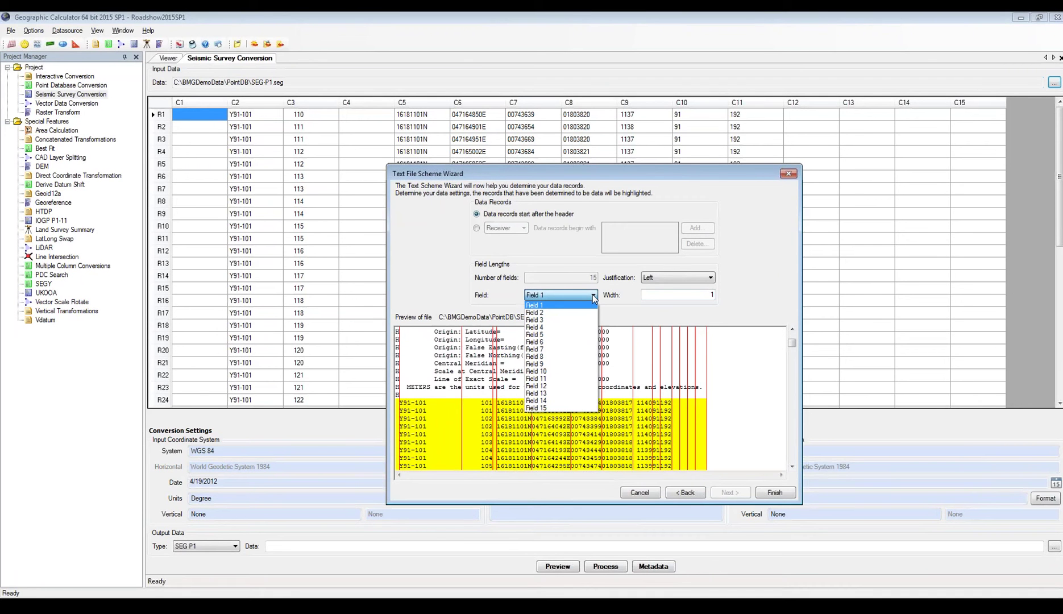
click(757, 292)
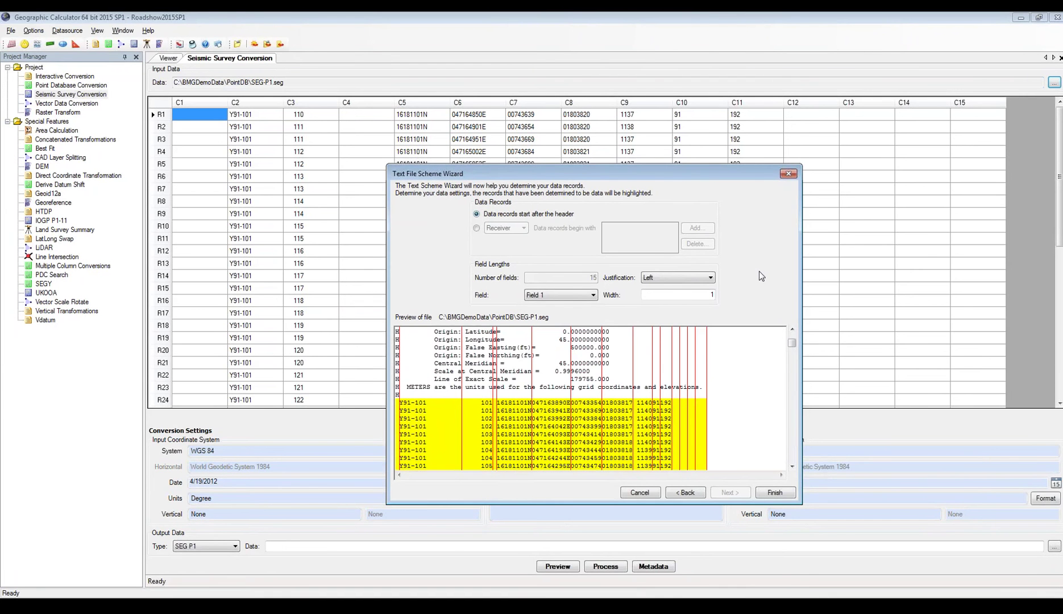
click(787, 492)
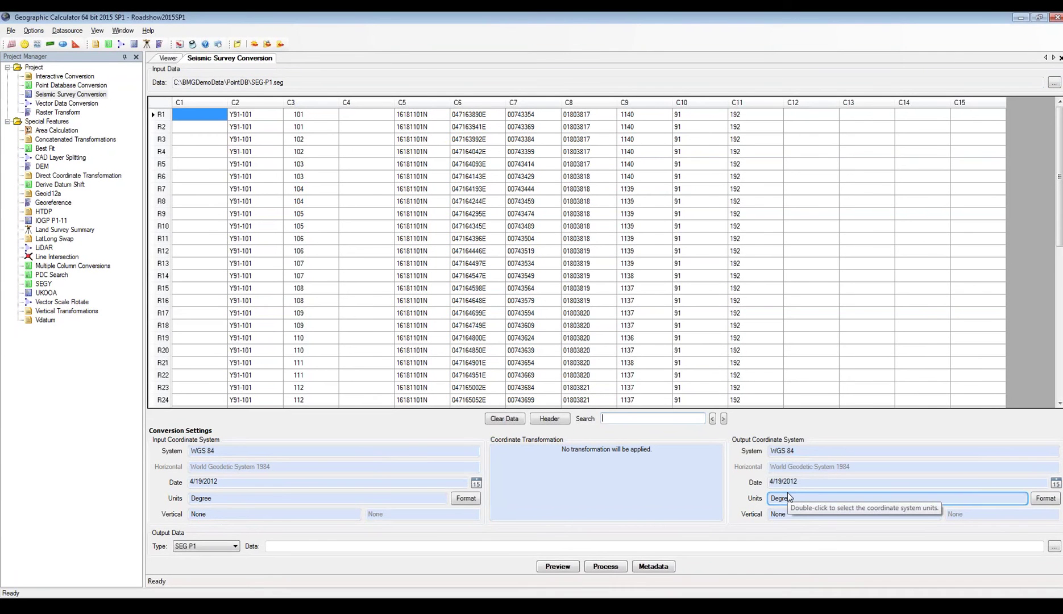
Step: Remove "UTM ZONE 38" from the Datum Name value in the file header, leaving WGS 84, and accept the edited header
click(558, 424)
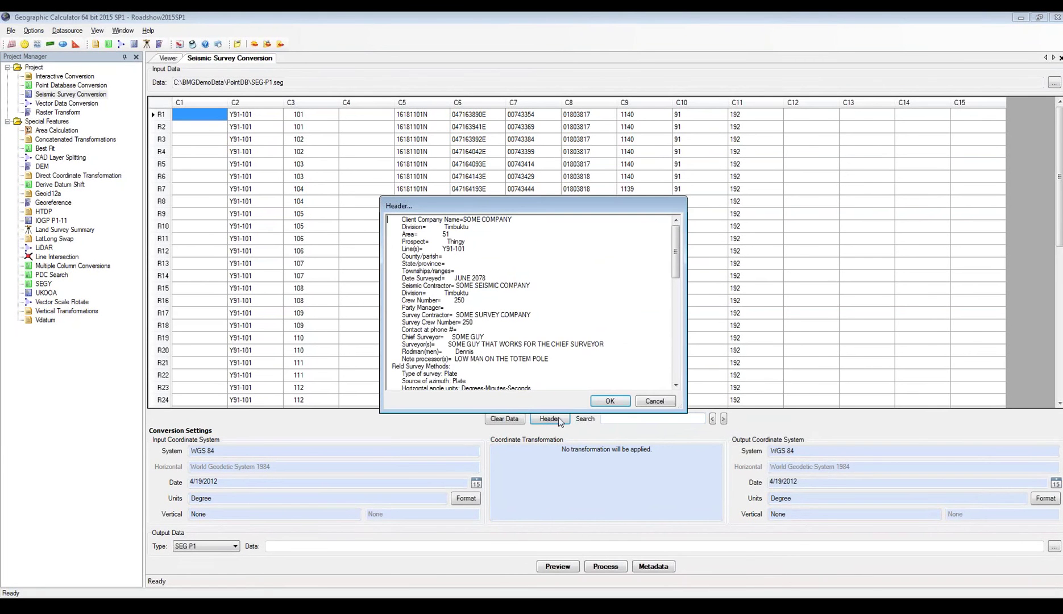
drag(675, 244, 676, 358)
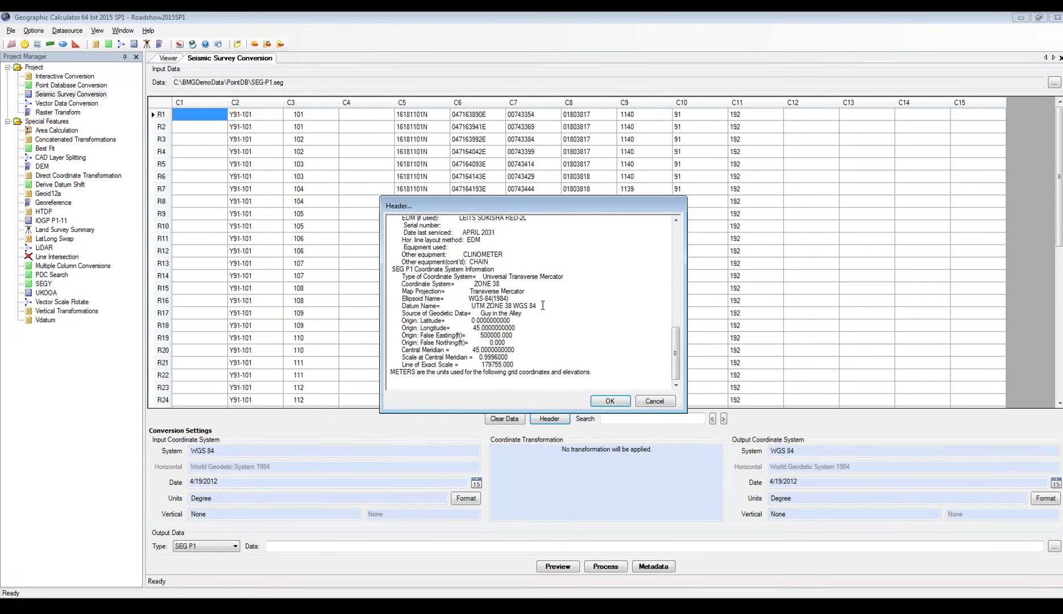
drag(513, 306, 538, 306)
click(514, 306)
key(BackSpace)
key(BackSpace)
key(BackSpace)
key(BackSpace)
key(BackSpace)
key(BackSpace)
key(BackSpace)
key(BackSpace)
key(BackSpace)
key(BackSpace)
key(BackSpace)
key(BackSpace)
click(623, 402)
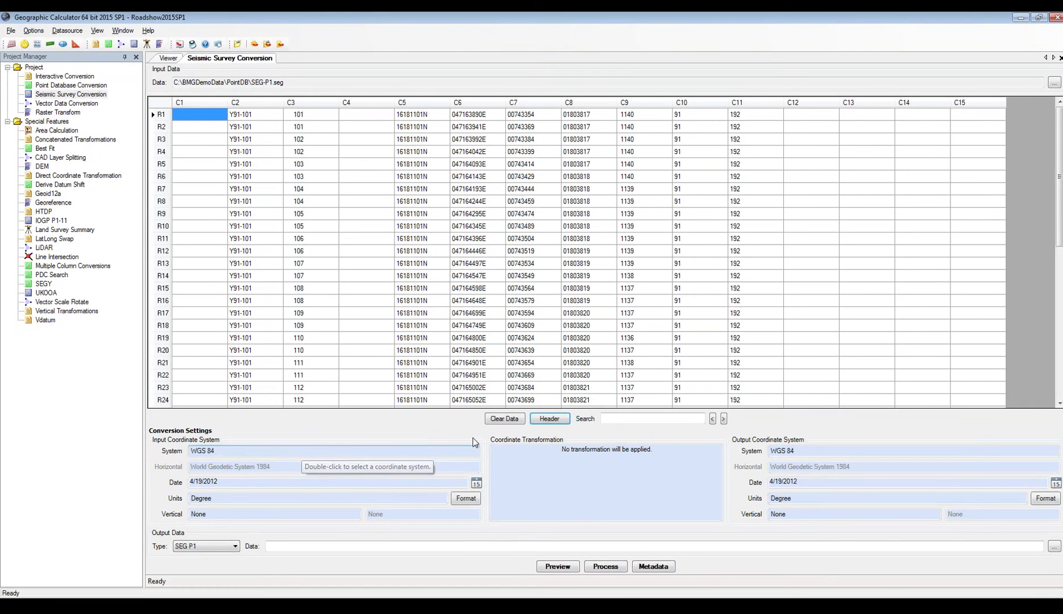
Step: Set the output coordinate system to WGS 84 / UTM zone 38N without geographic-area limiting, and exclude the geodetic coordinate system from output
double_click(822, 450)
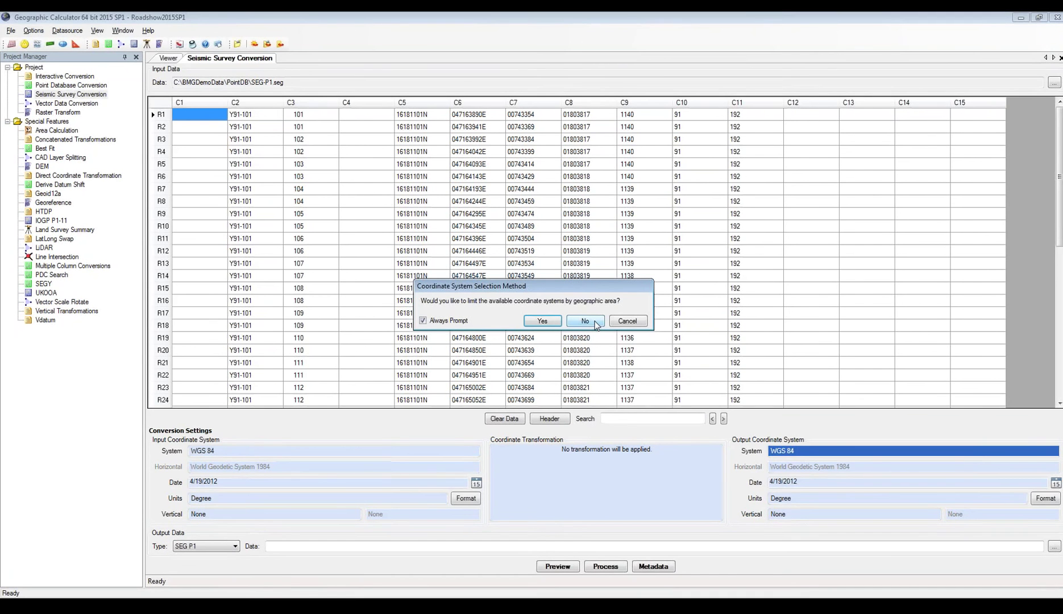
click(586, 321)
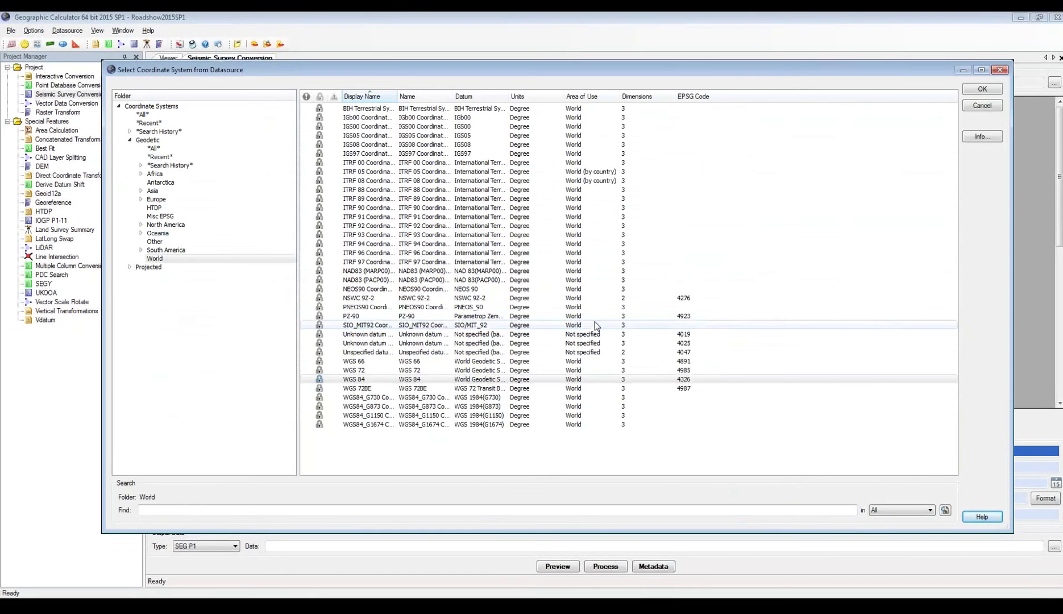
click(130, 267)
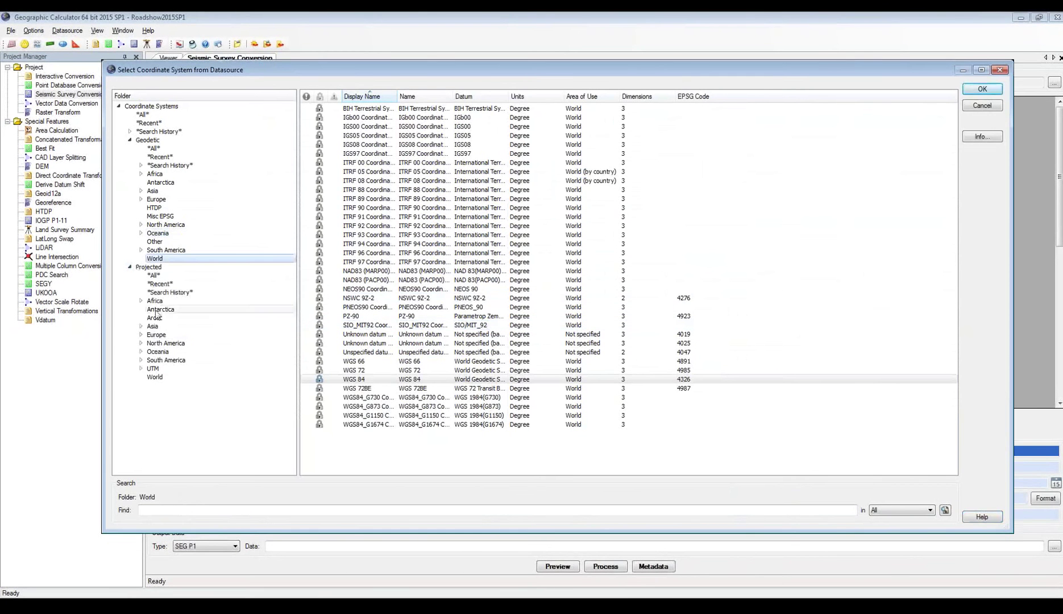
click(140, 368)
click(171, 377)
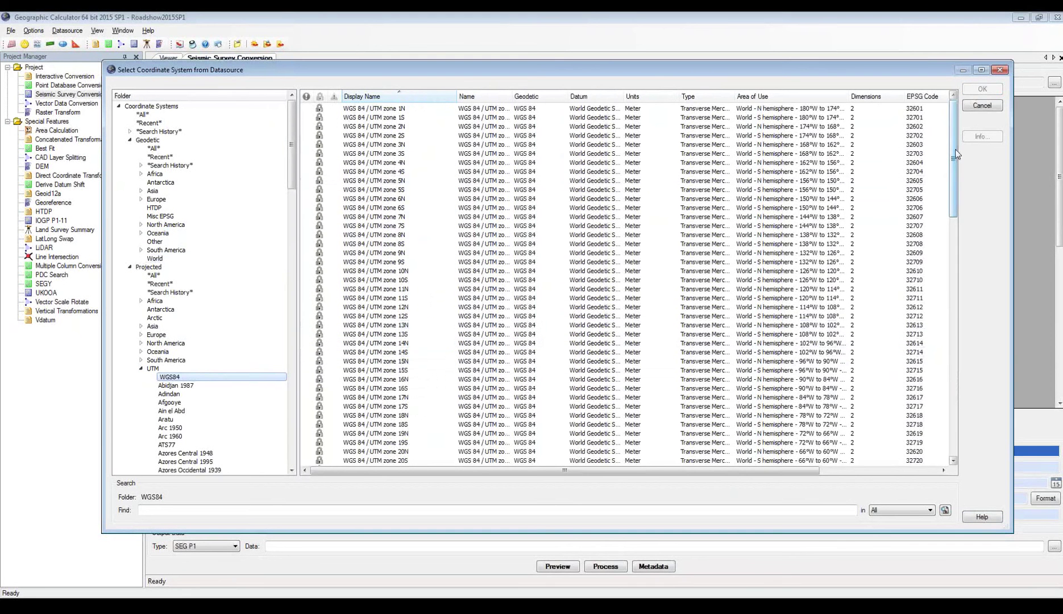
drag(944, 157, 943, 292)
click(392, 334)
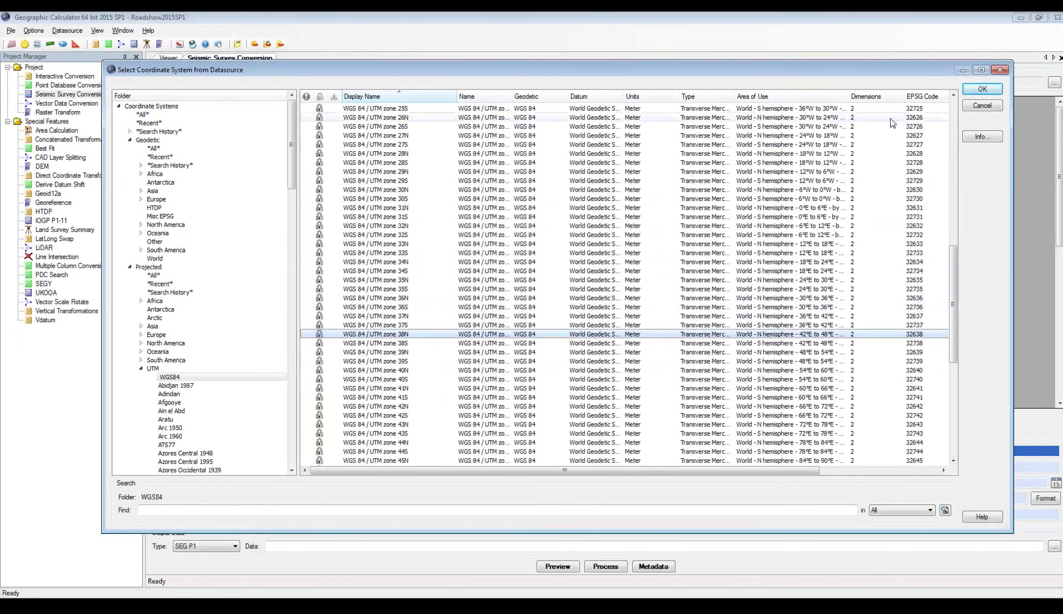
click(979, 90)
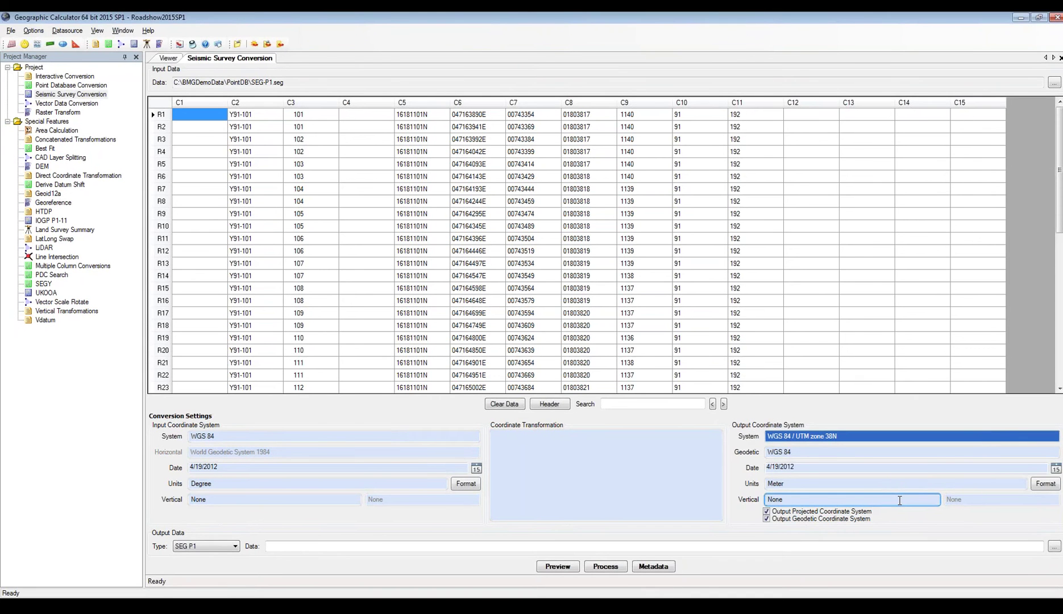
click(766, 518)
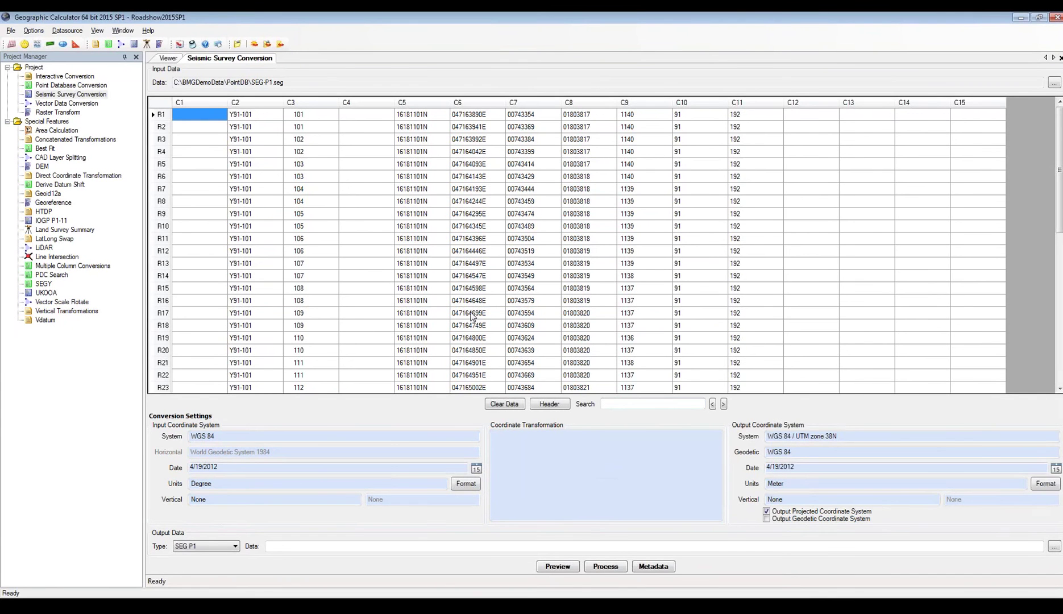
click(464, 483)
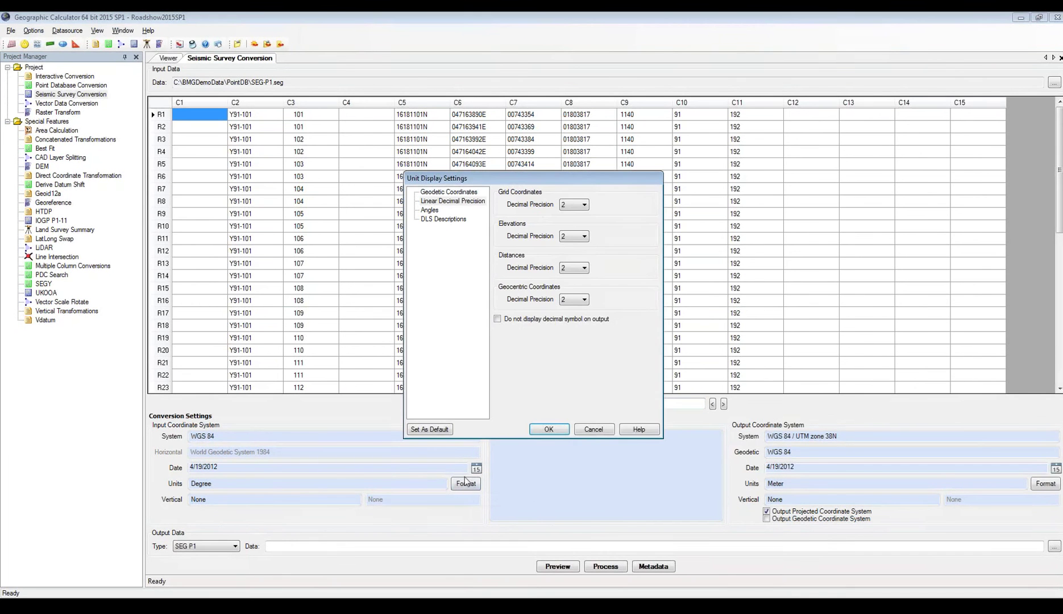
drag(526, 181, 605, 189)
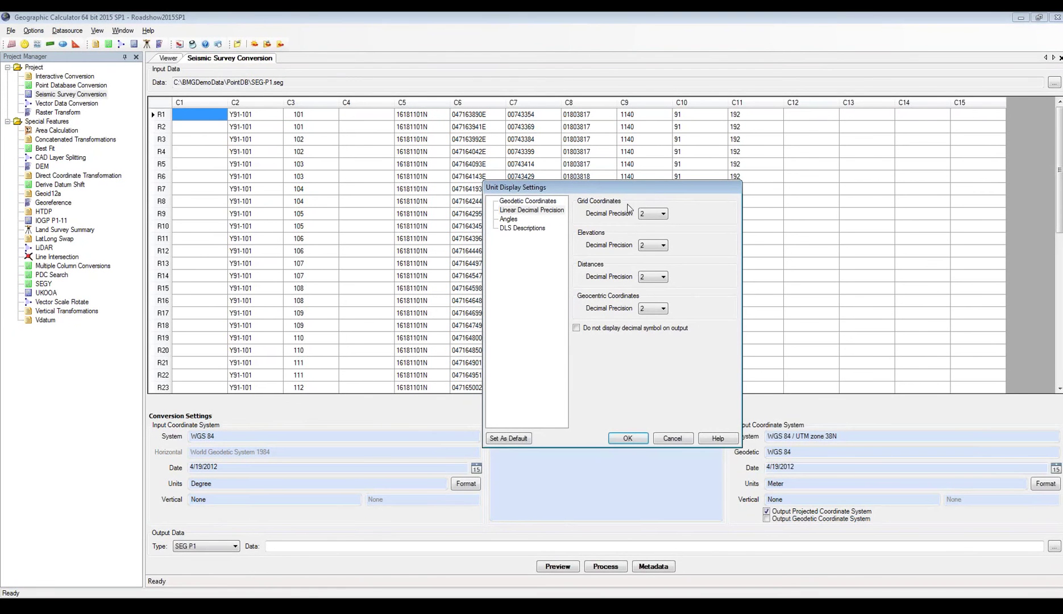
click(672, 438)
Step: Reselect WGS 84 from the World geodetic systems as the input coordinate system, without limiting by geographic area
click(234, 436)
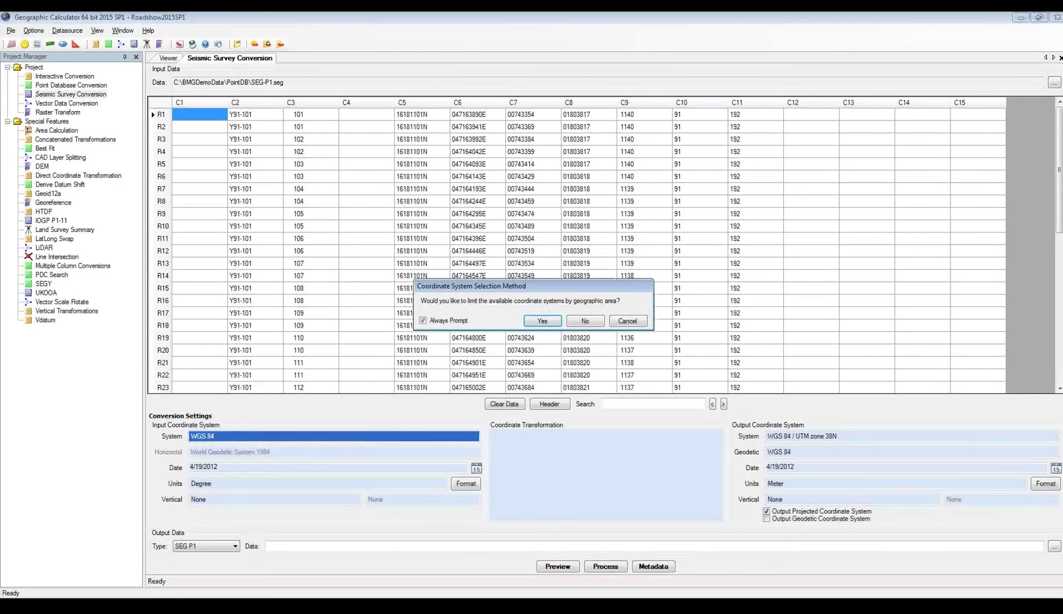
click(585, 321)
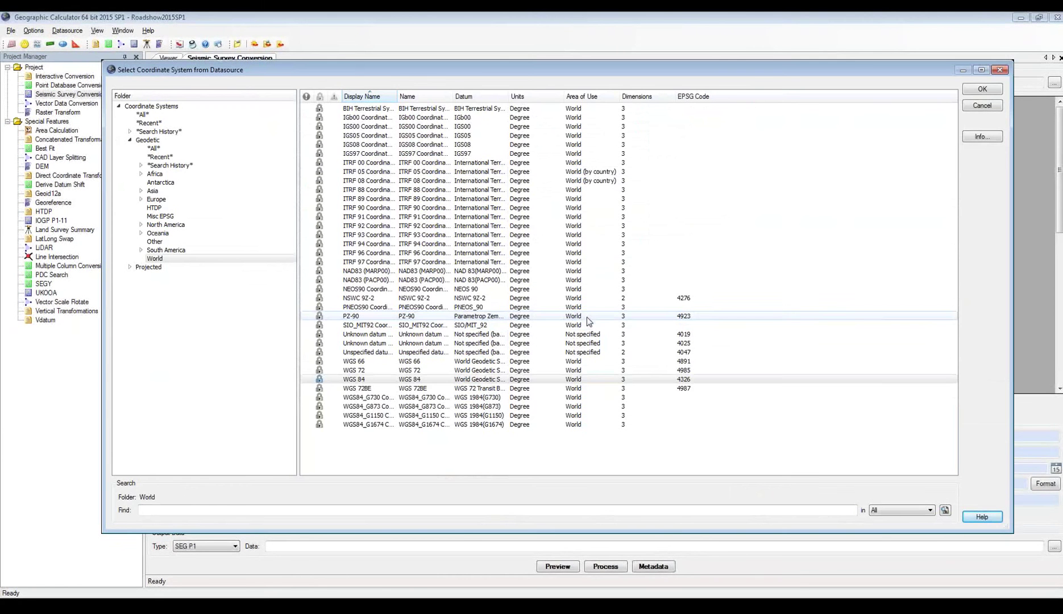
click(155, 259)
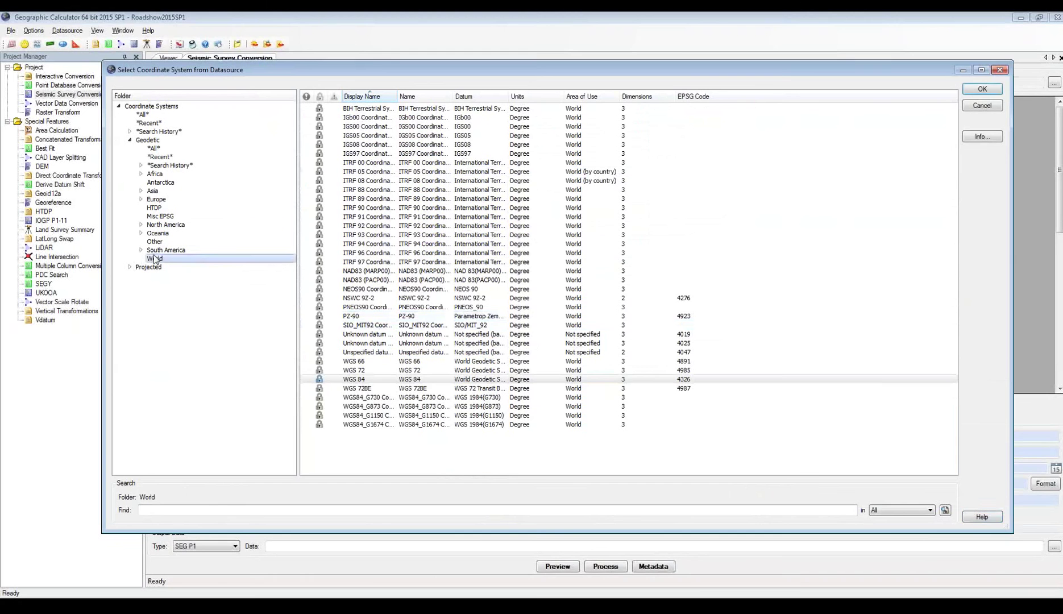
double_click(364, 379)
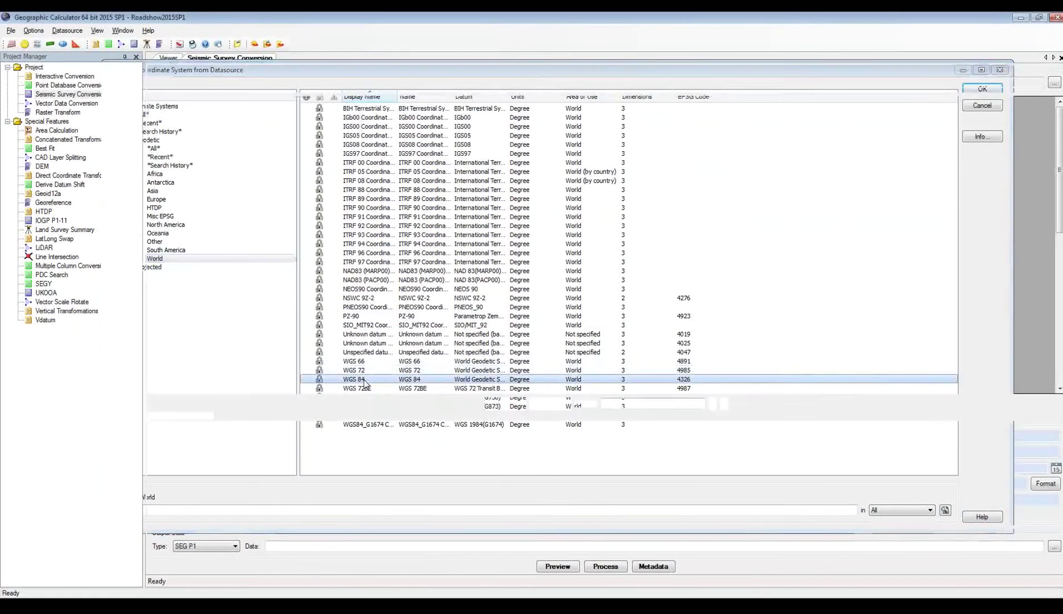
Step: Set the grid coordinates' decimal precision to 0 in the input coordinate system's unit format
click(465, 483)
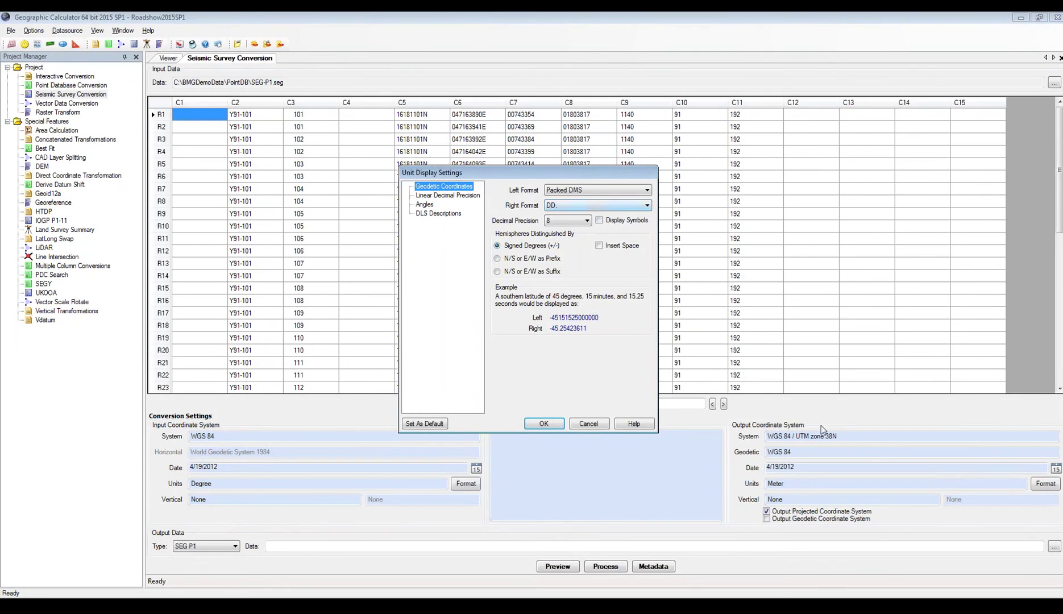
click(426, 195)
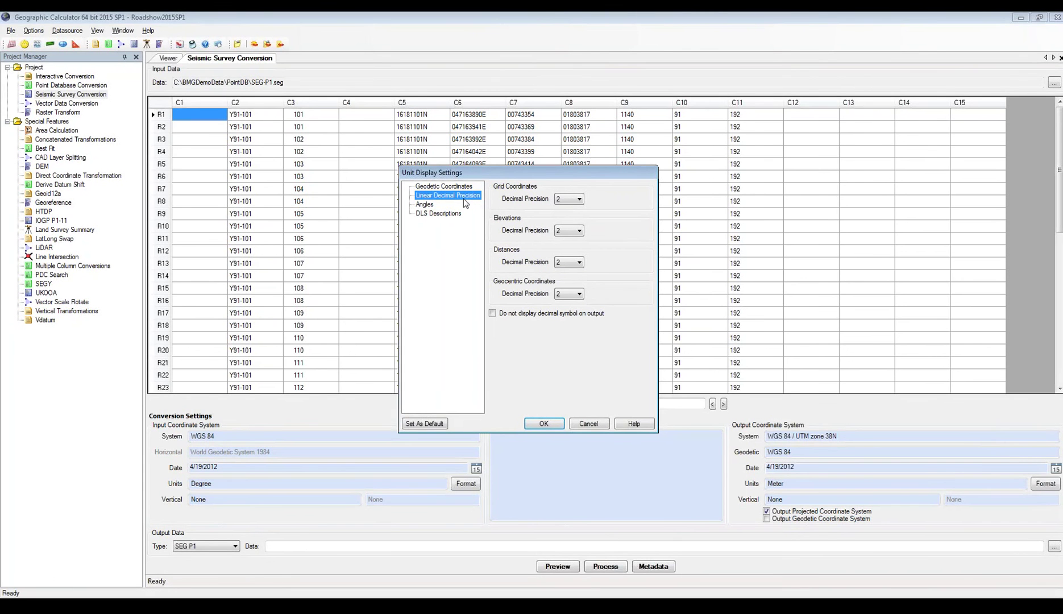
click(579, 199)
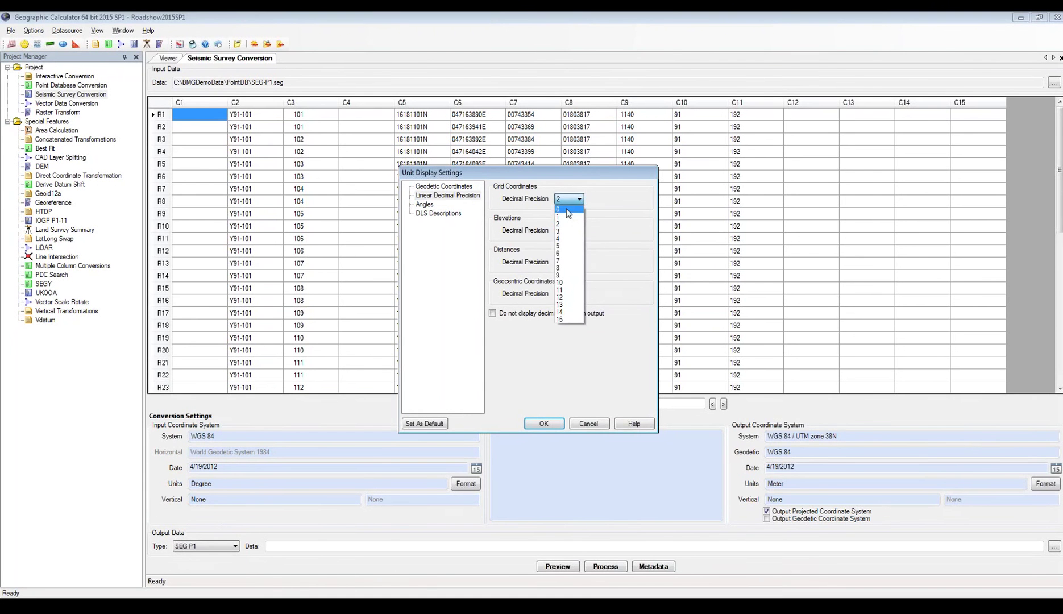
click(567, 209)
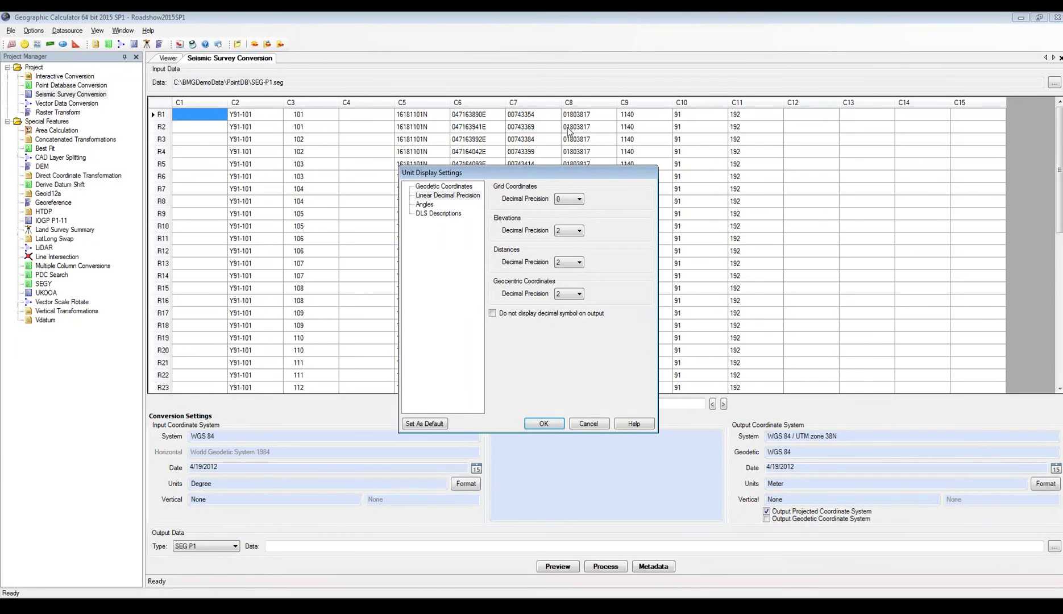
click(544, 424)
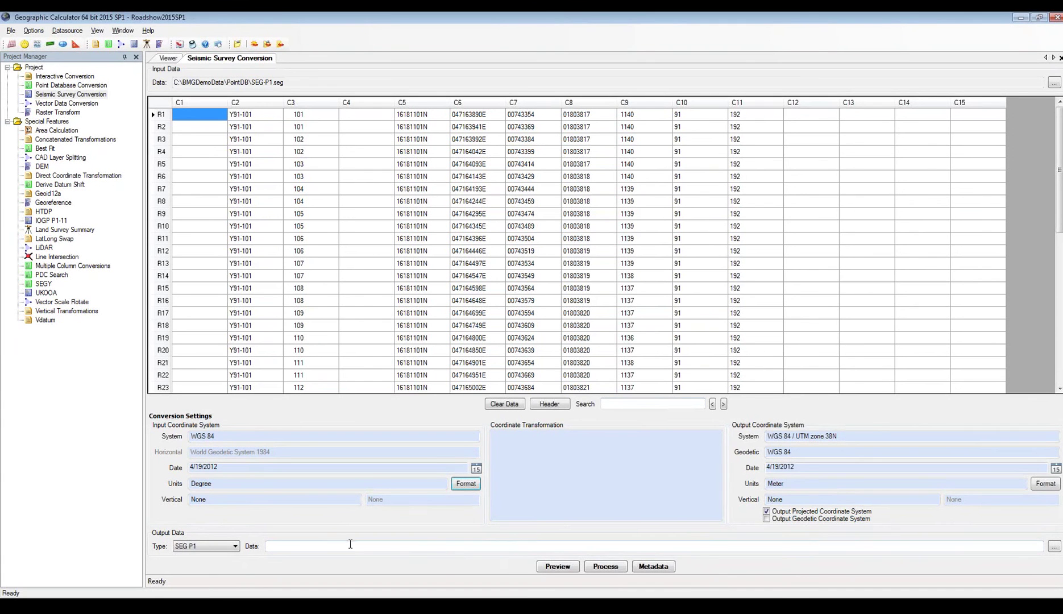
Step: Set the output data file to a SEG P1 file named outputseg on the Desktop
click(1054, 546)
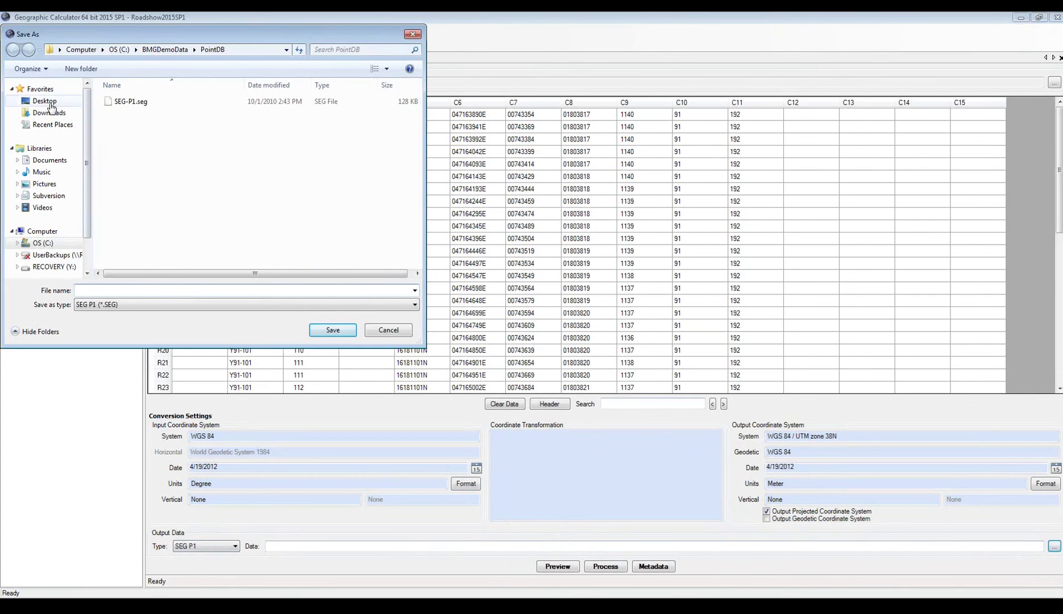
click(49, 104)
click(147, 289)
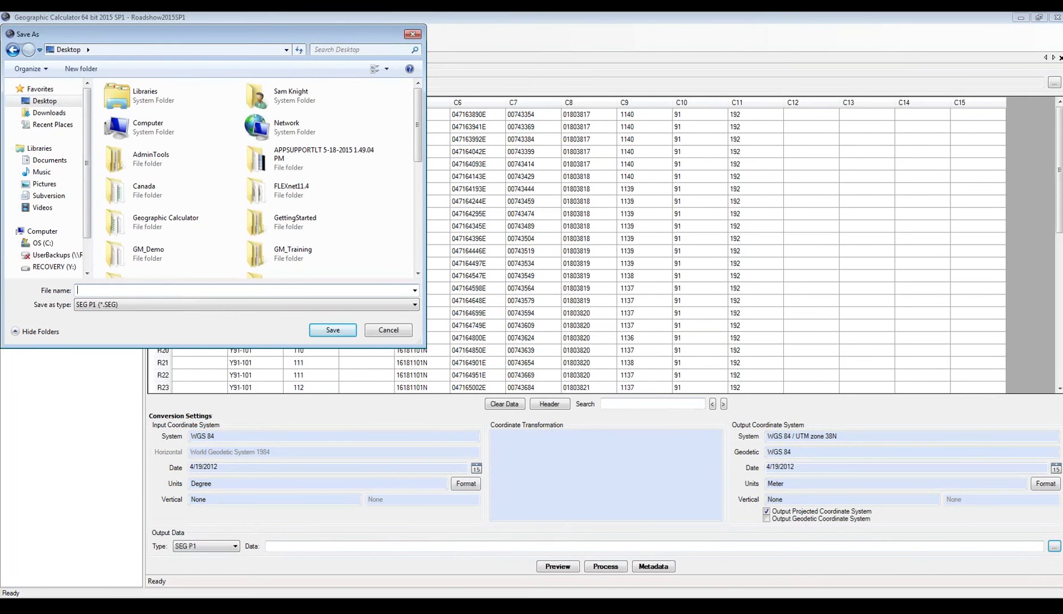
text(out)
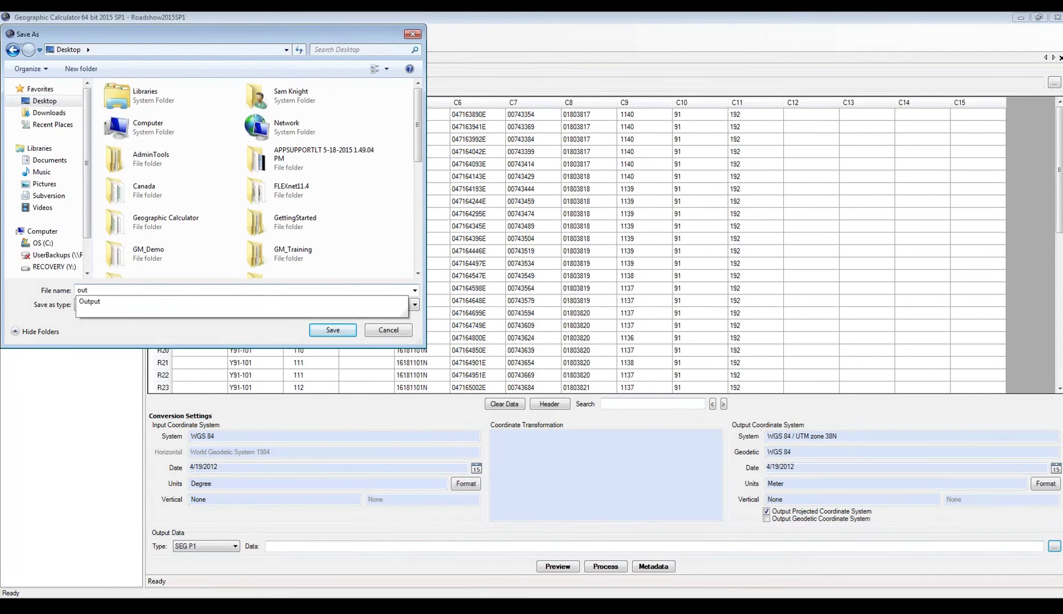
text(putseg)
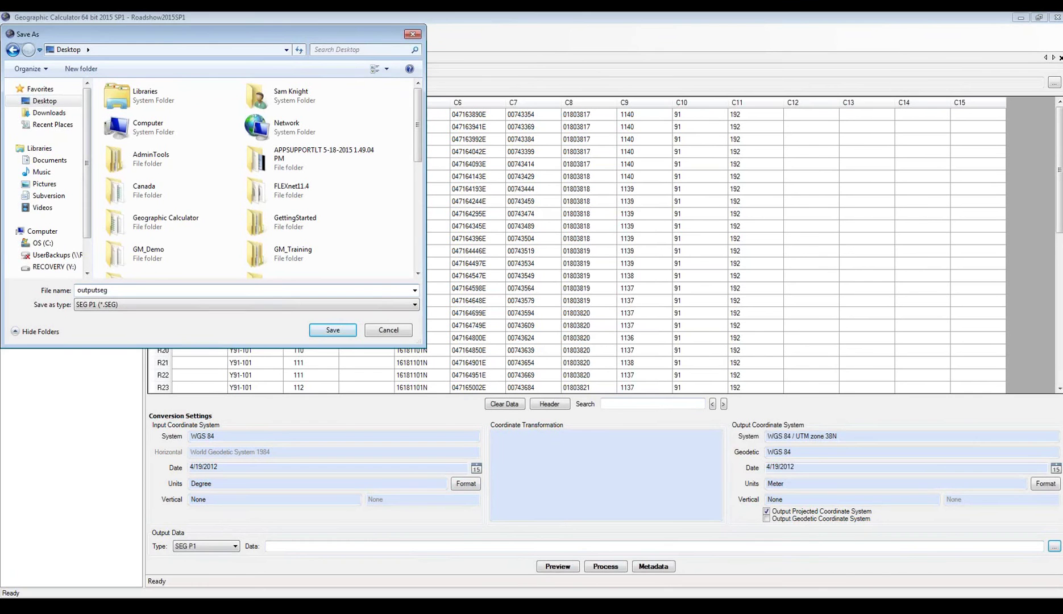
click(340, 330)
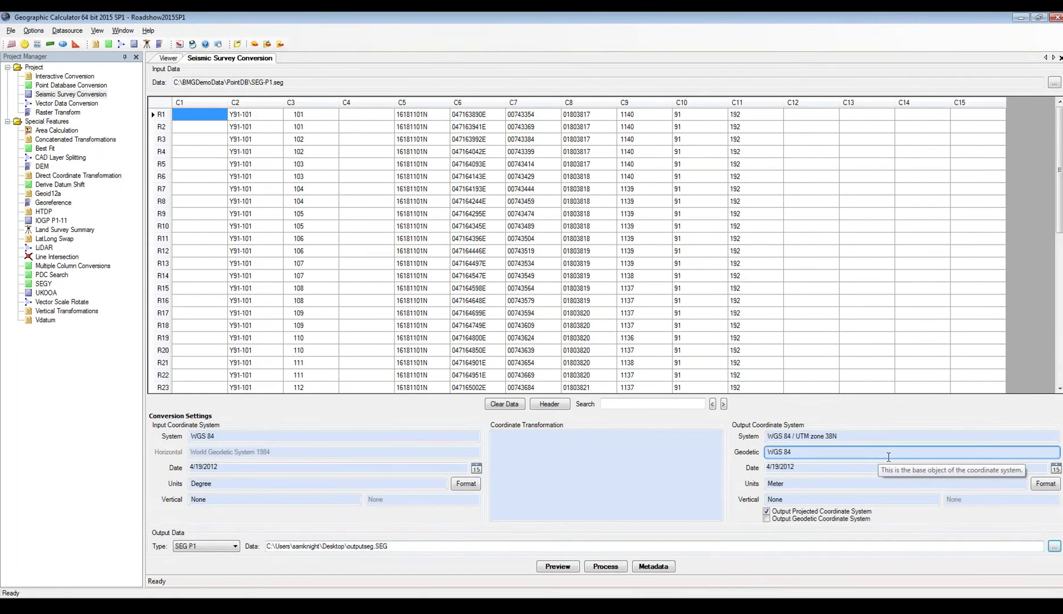
Step: Preview the seismic survey conversion, and process it to the output file
click(567, 567)
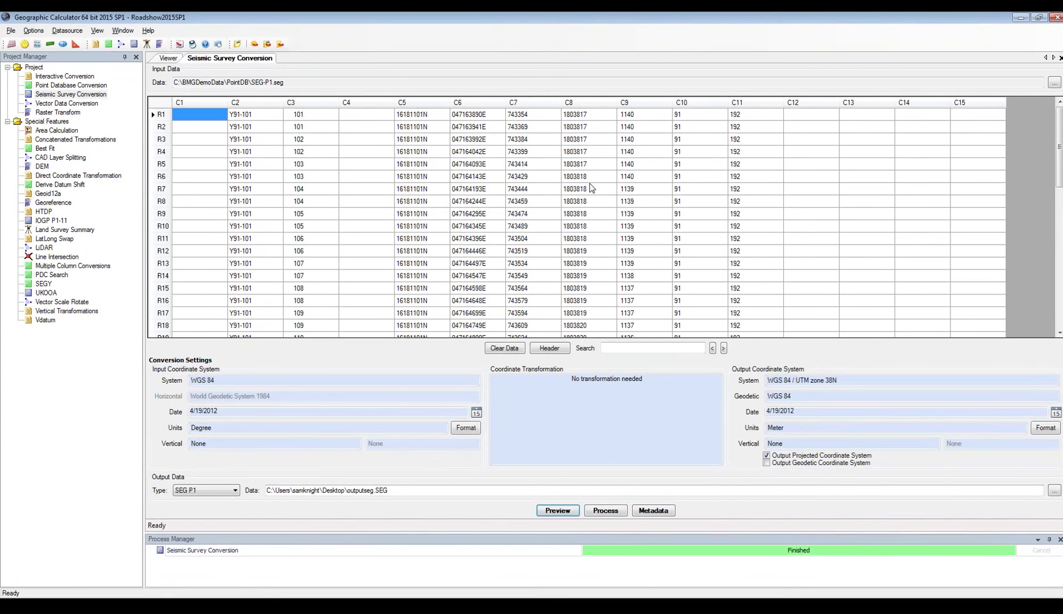
click(614, 511)
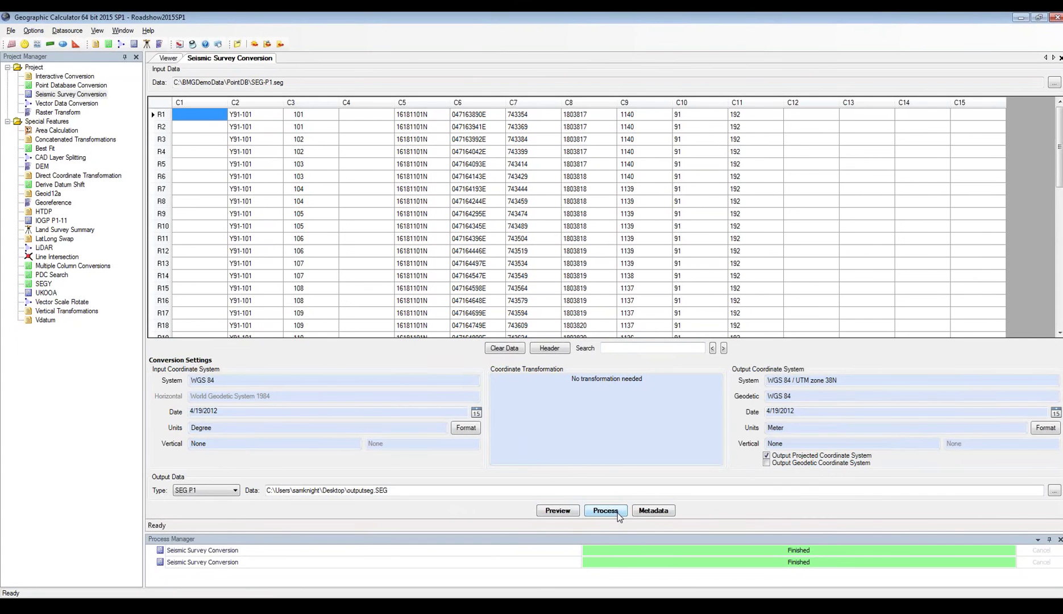
click(389, 490)
Step: Open the Seismic Survey preferences and examine the list of supported formats
click(33, 31)
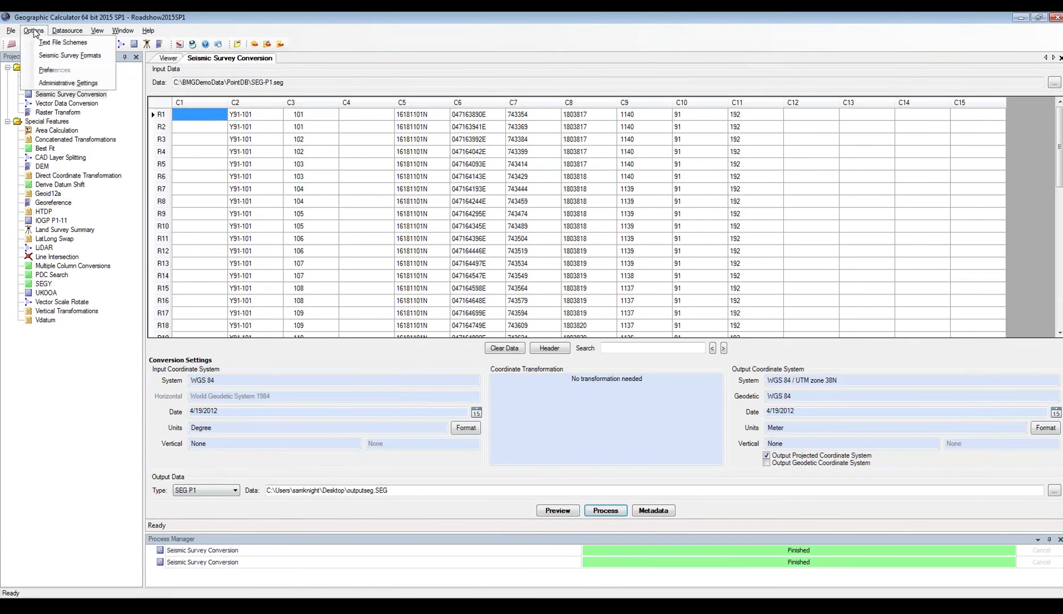
click(54, 70)
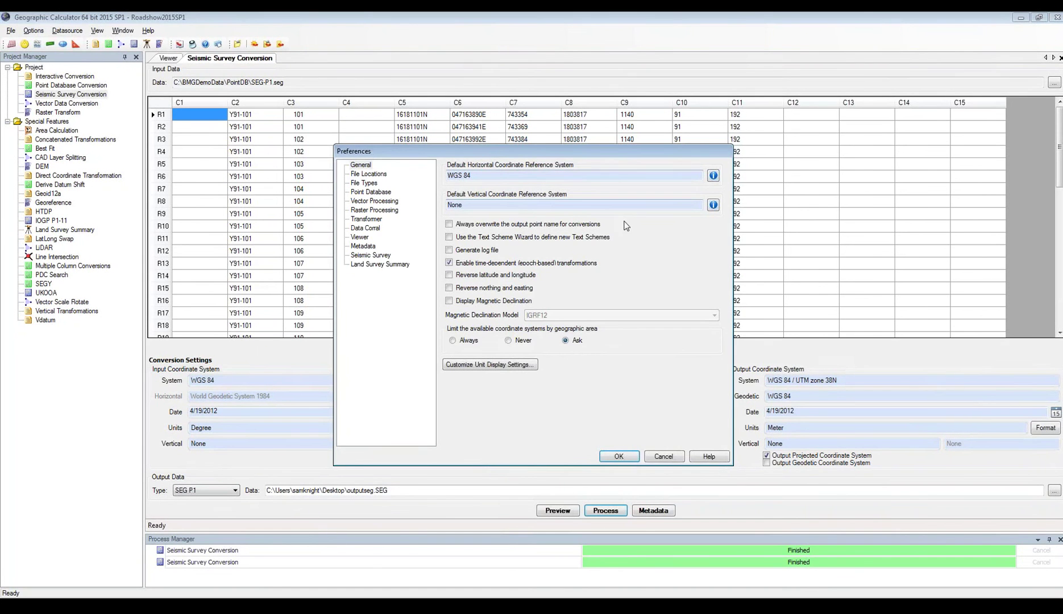
click(386, 258)
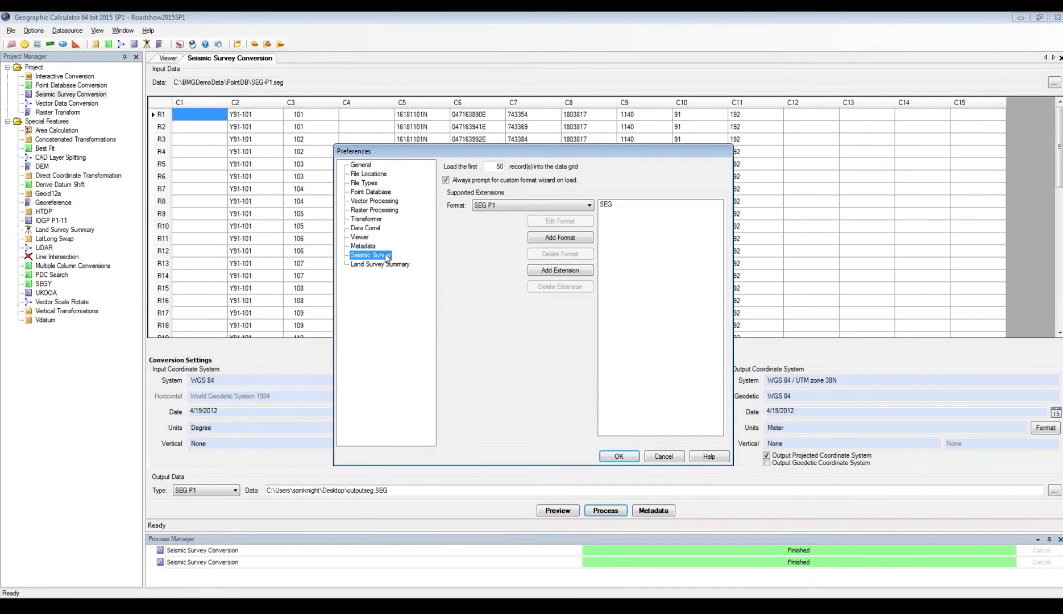
click(584, 206)
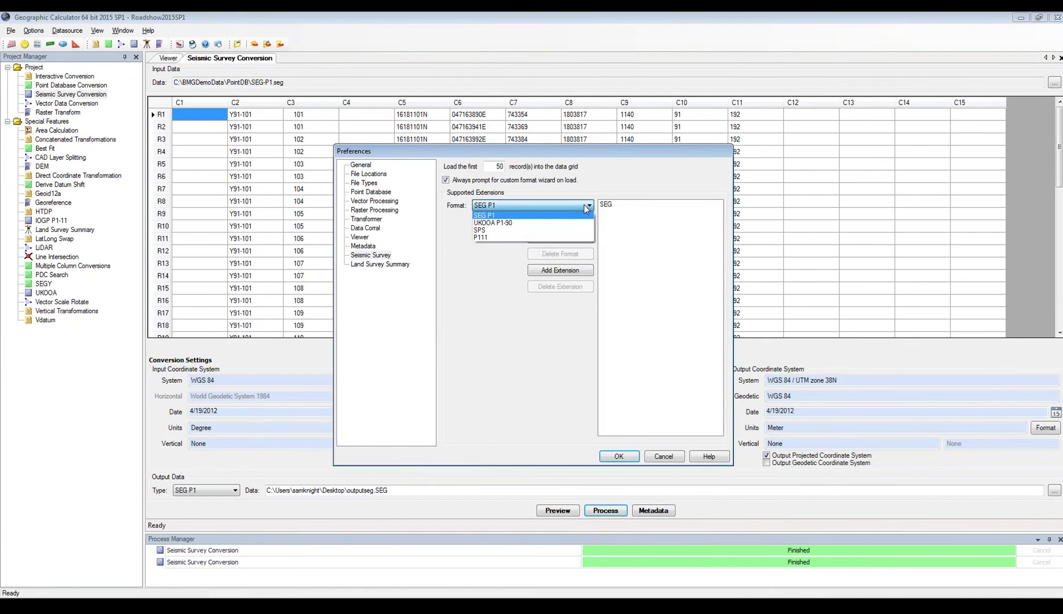
click(584, 204)
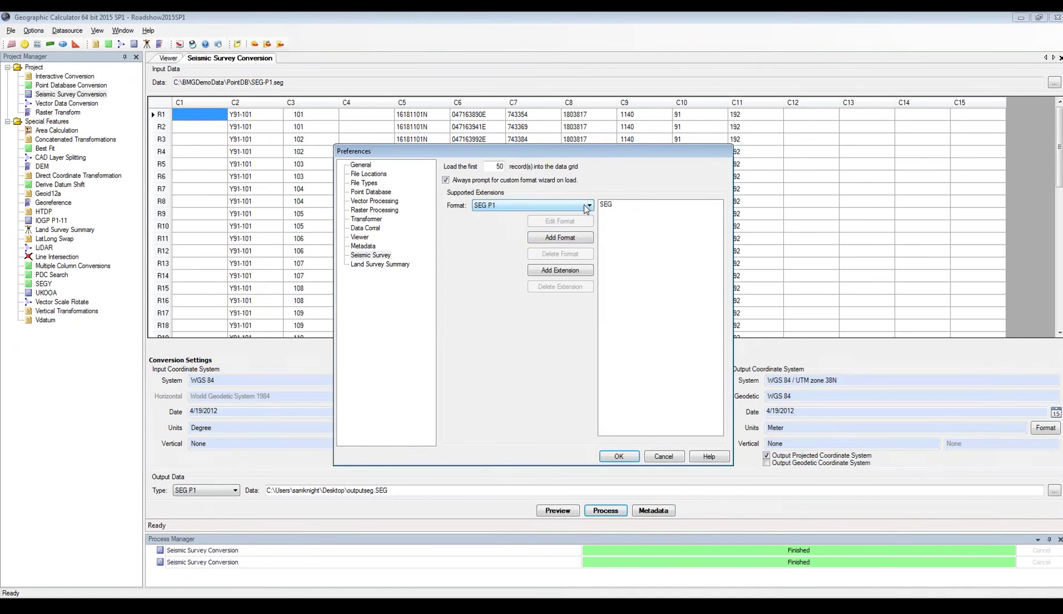
Step: Start adding a custom seismic format, examine the data types offered, and close the scheme wizard without creating one
click(576, 238)
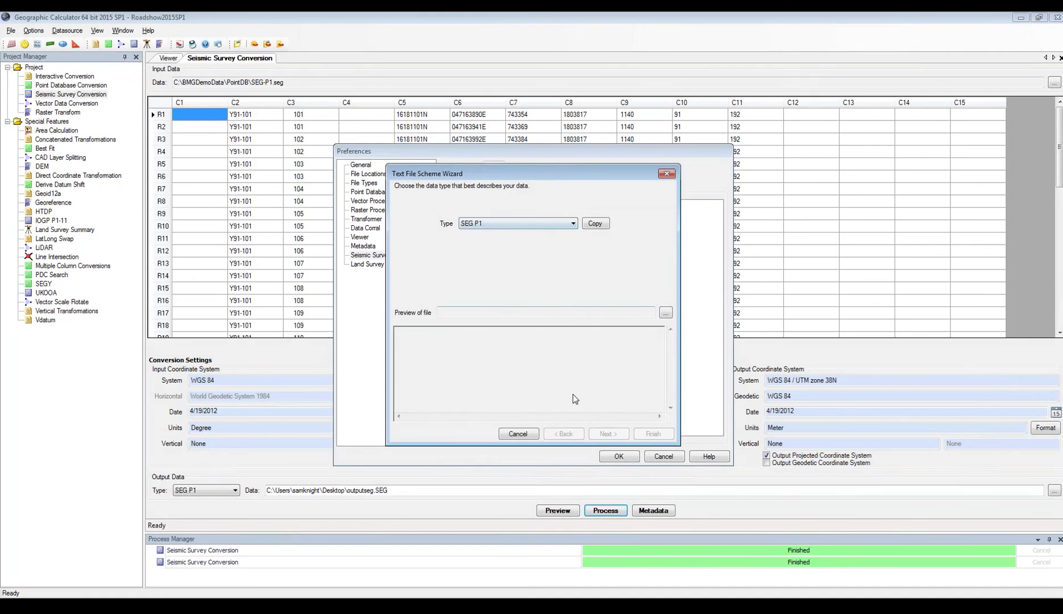
click(573, 224)
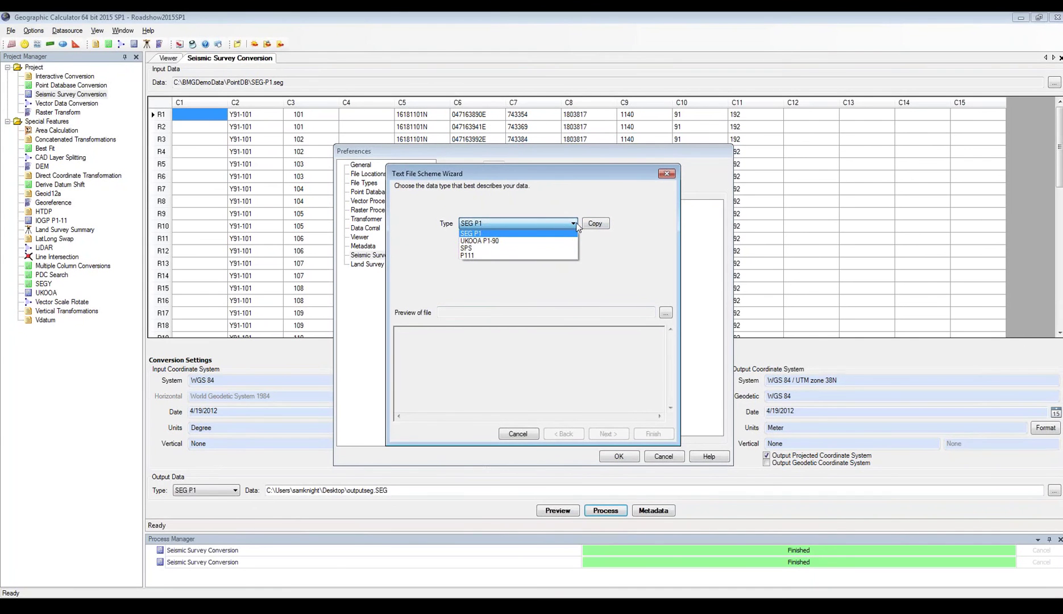
click(603, 209)
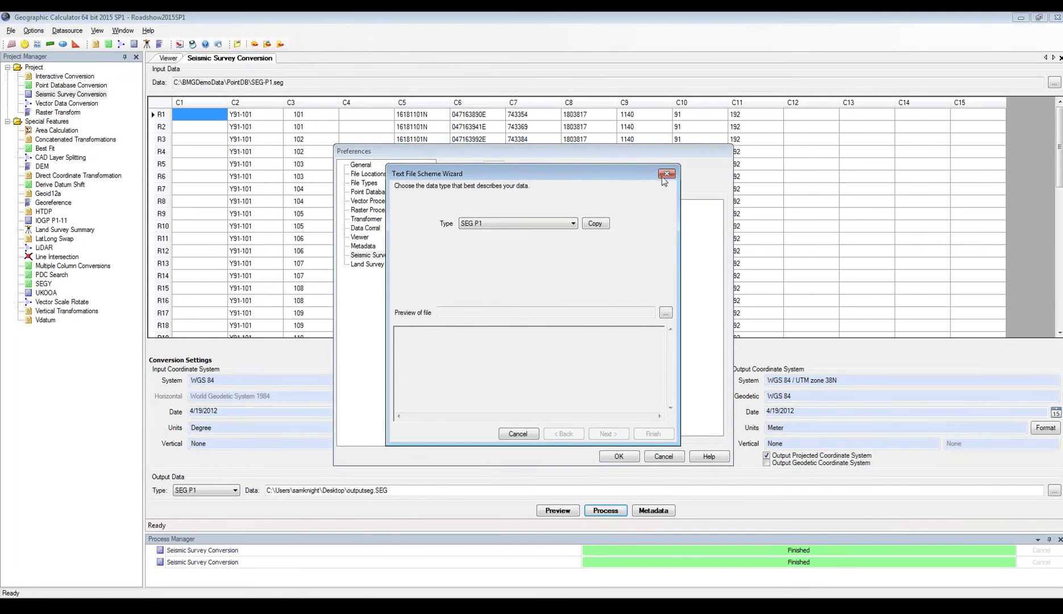
click(573, 223)
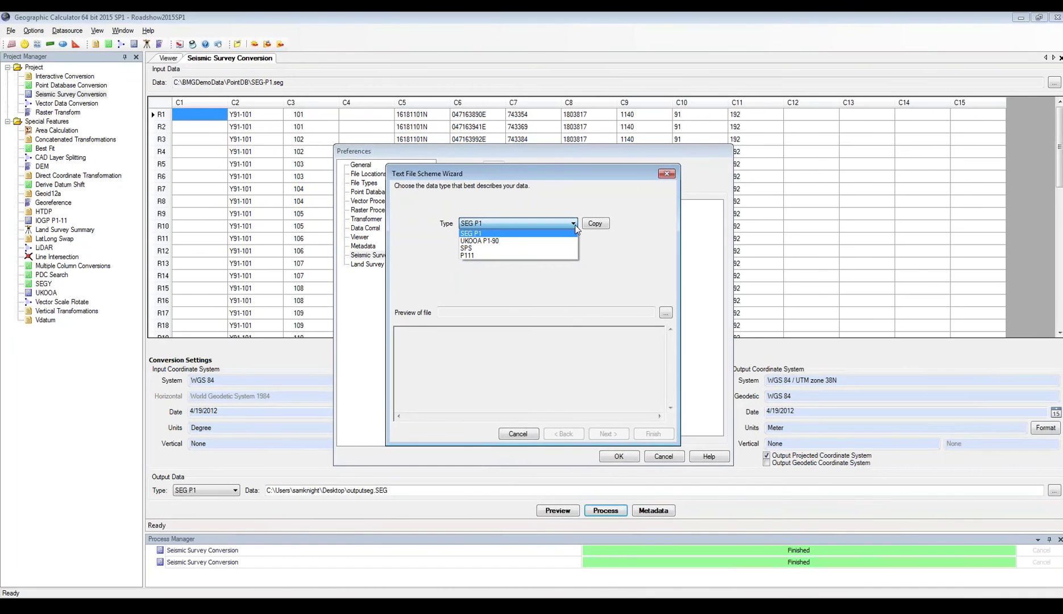
click(609, 245)
click(666, 174)
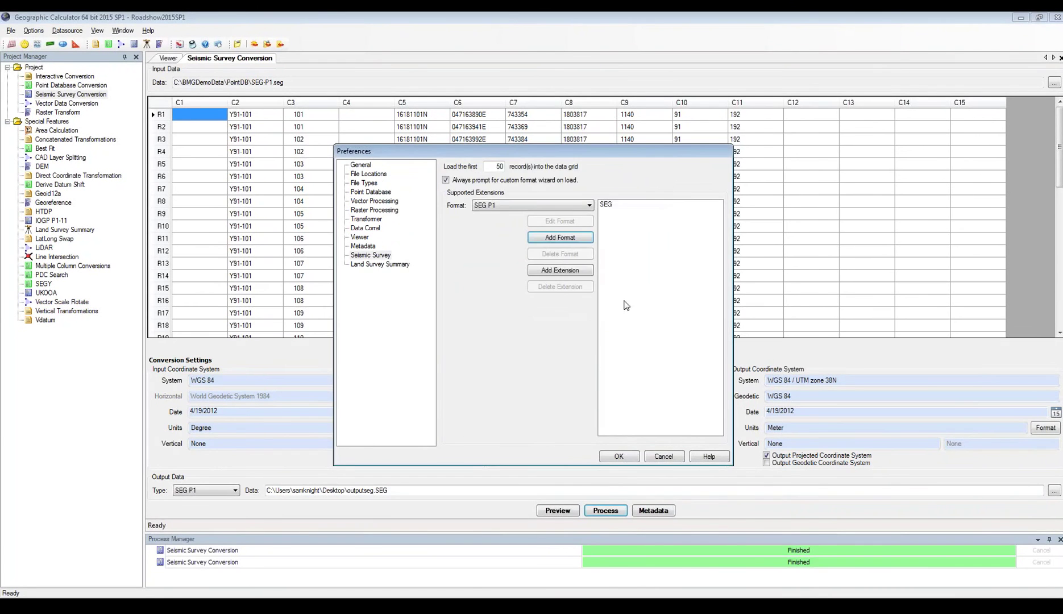
Step: Add SP1 as a supported file extension for the SEG P1 seismic format
click(587, 206)
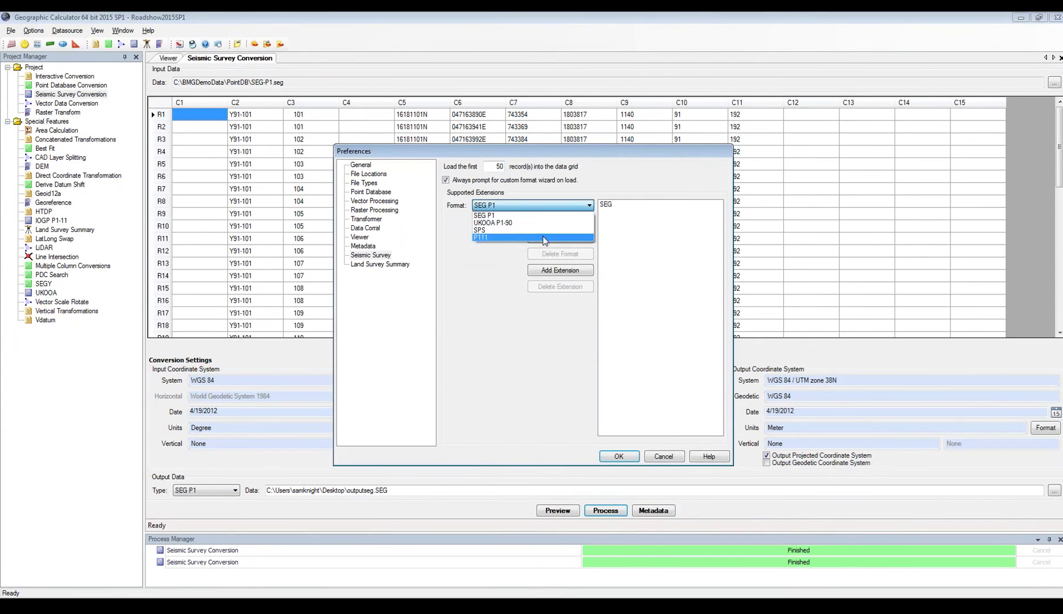
click(546, 215)
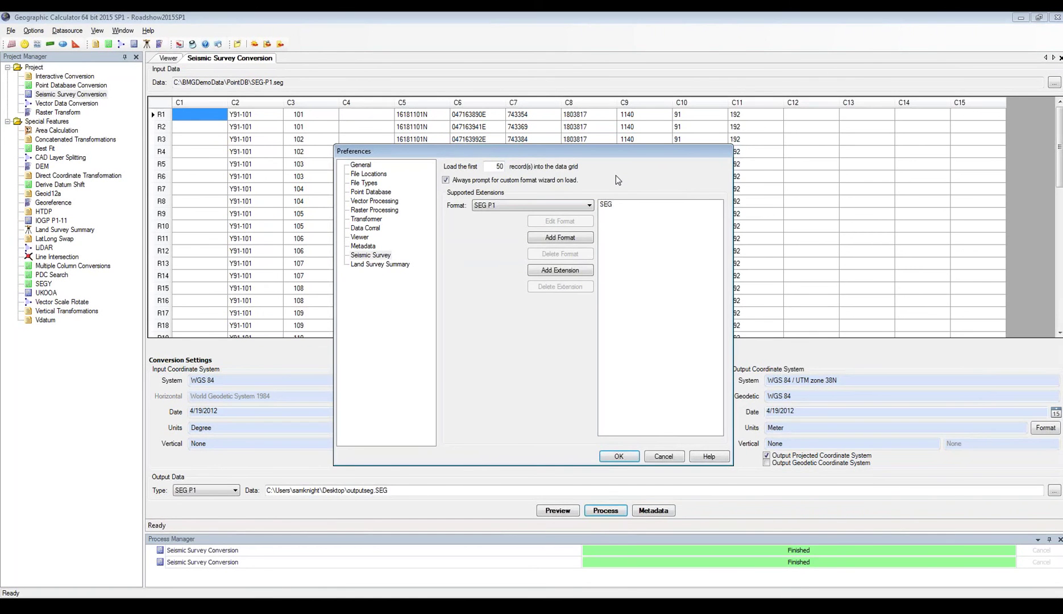
click(589, 205)
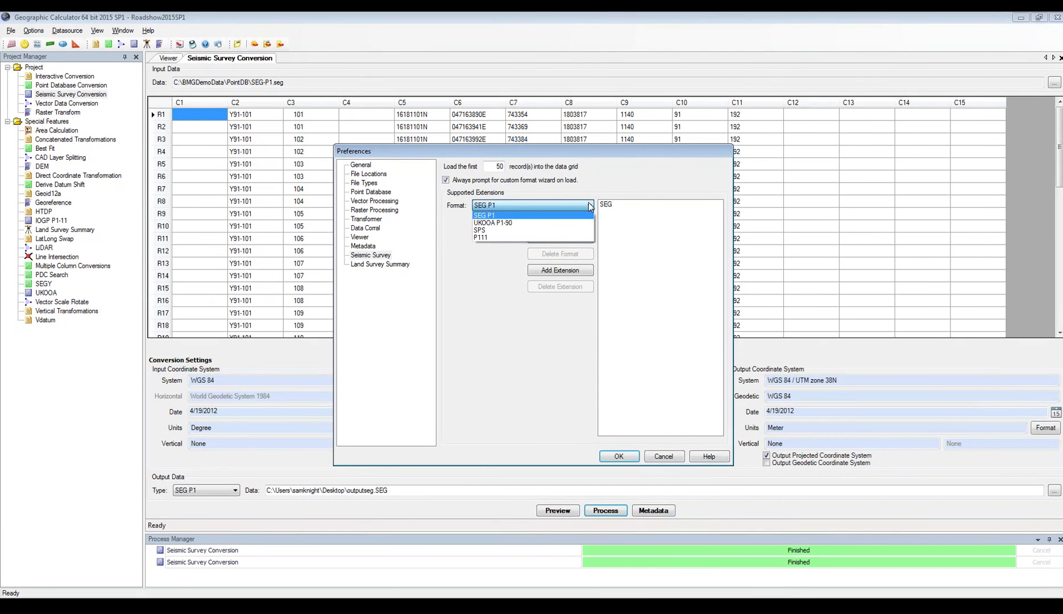
click(589, 206)
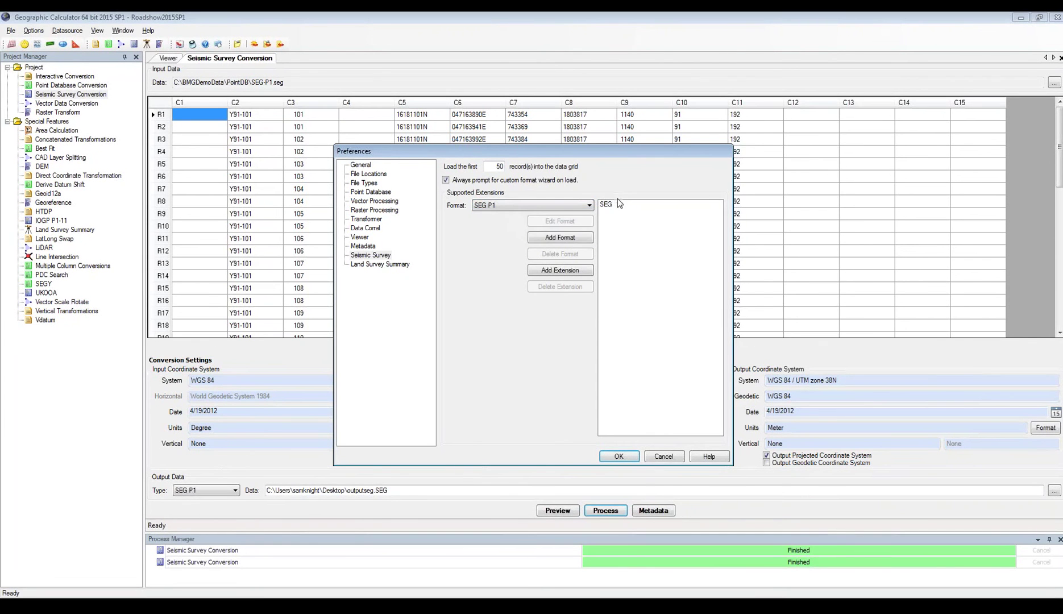
click(581, 270)
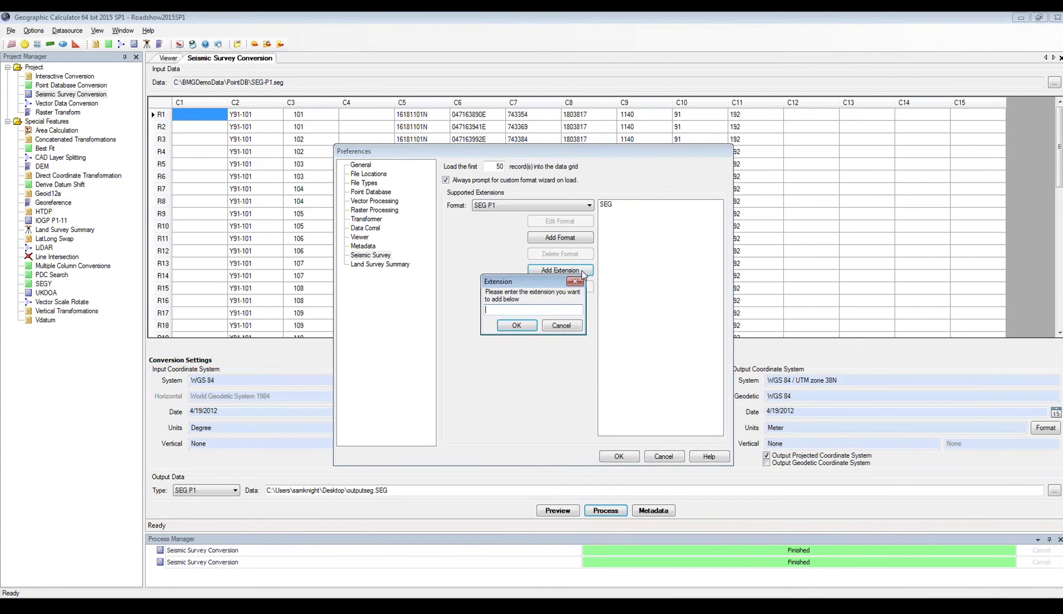
text(p1)
click(516, 325)
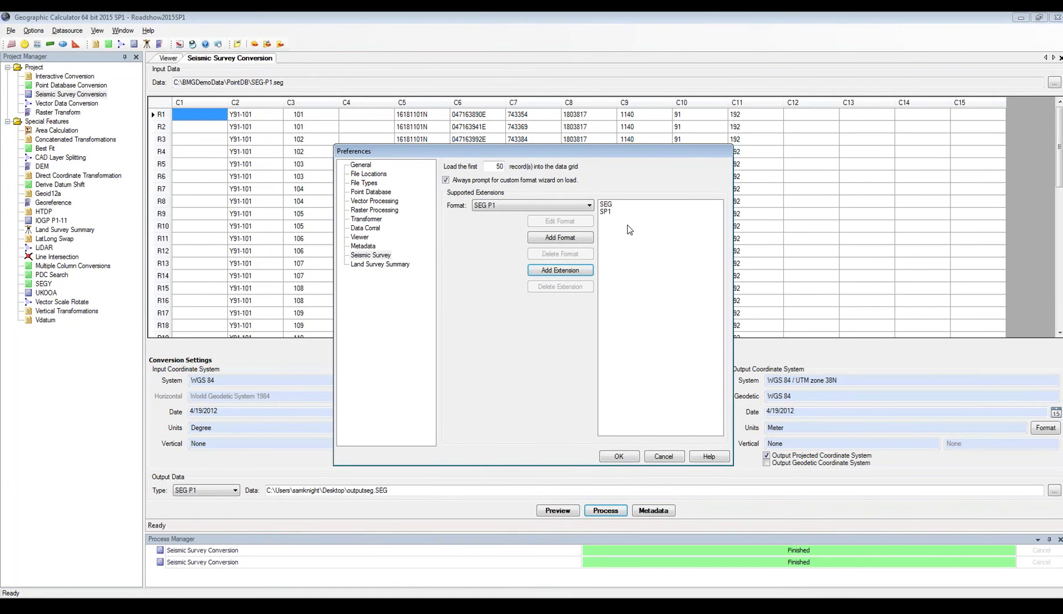
Step: Examine the supported extensions of the UKOOA P1-90, SPS and P111 formats, and close the preferences without saving
click(590, 207)
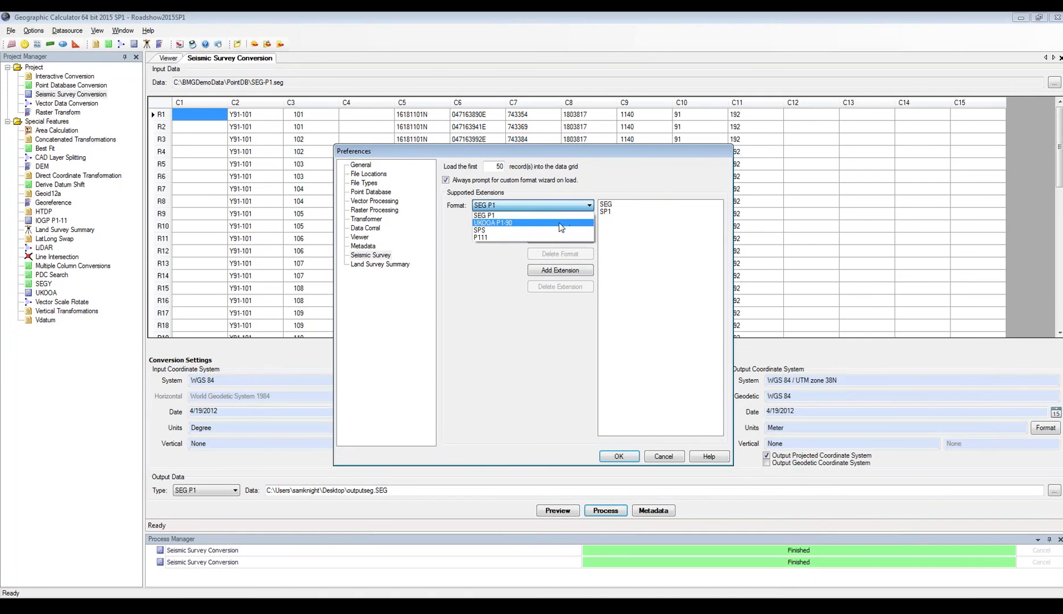
click(571, 223)
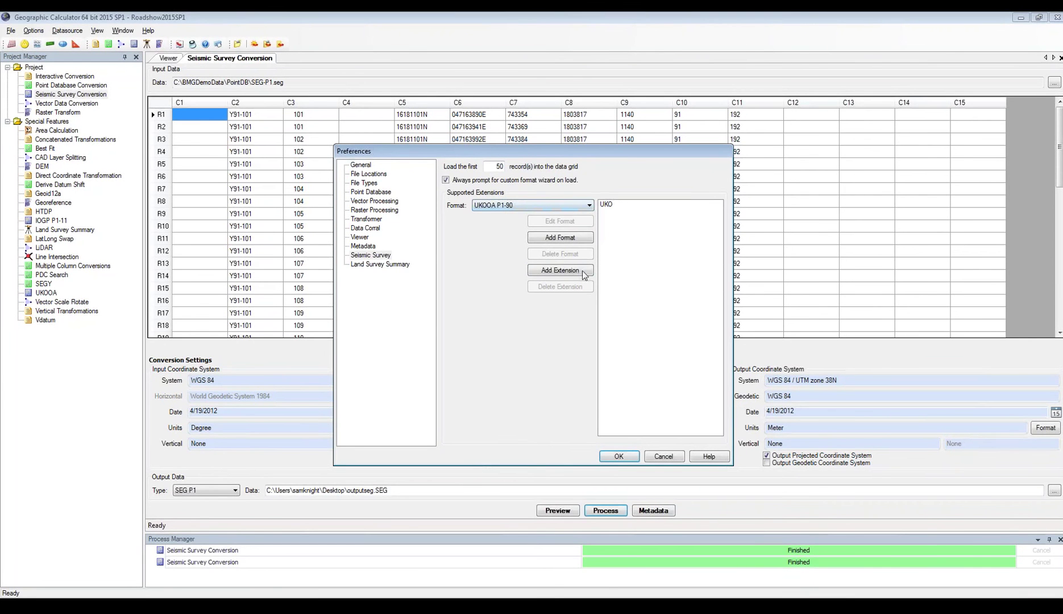
click(588, 204)
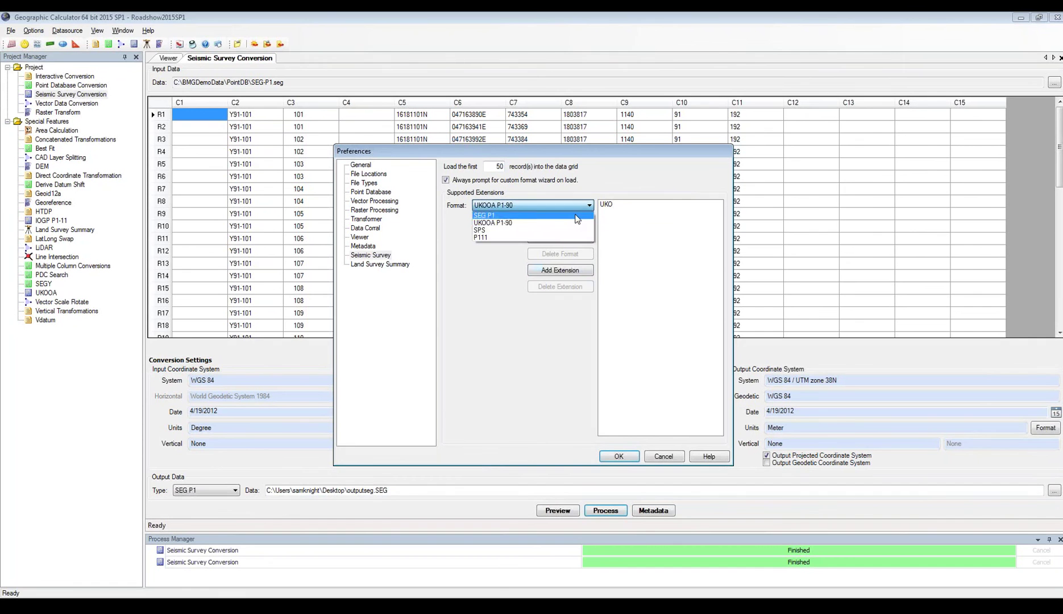
click(559, 230)
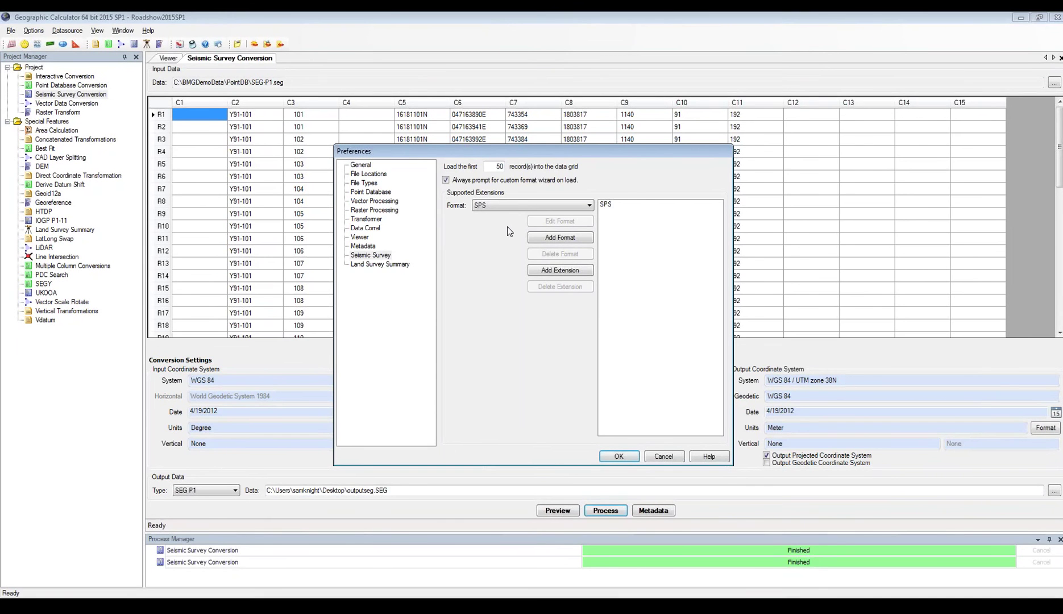
click(515, 205)
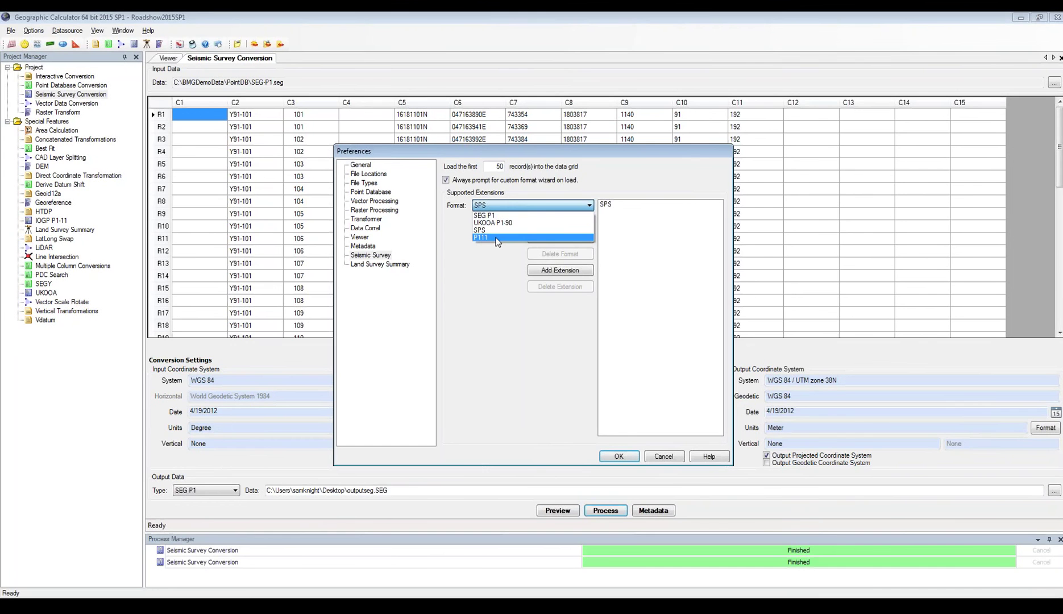
click(496, 238)
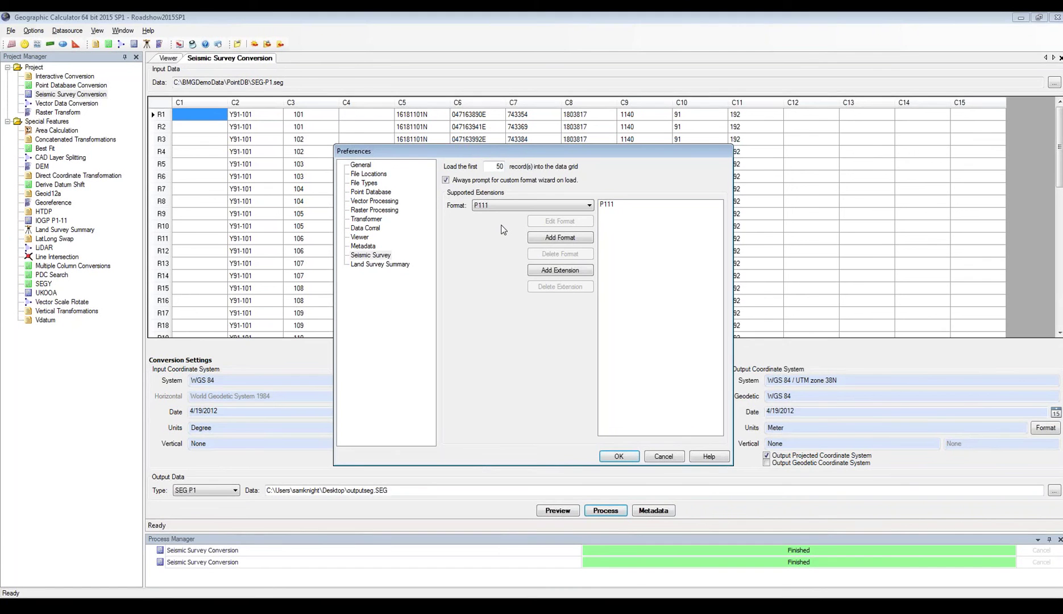
click(671, 459)
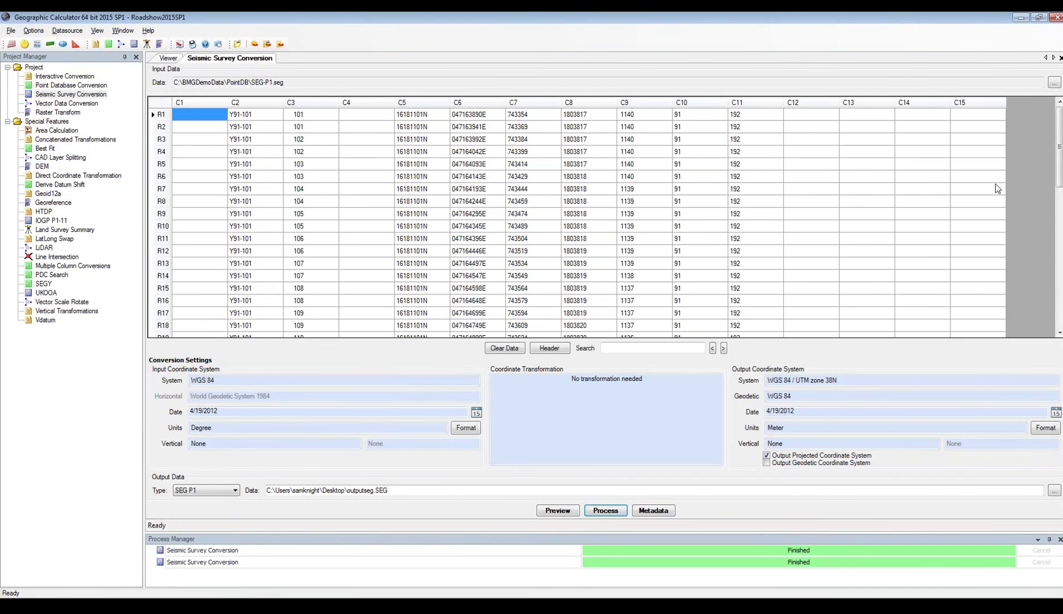
Step: Look through the loaded SEG-P1 records, review the Seismic Survey preferences, and close them without changes
drag(1058, 162, 1058, 304)
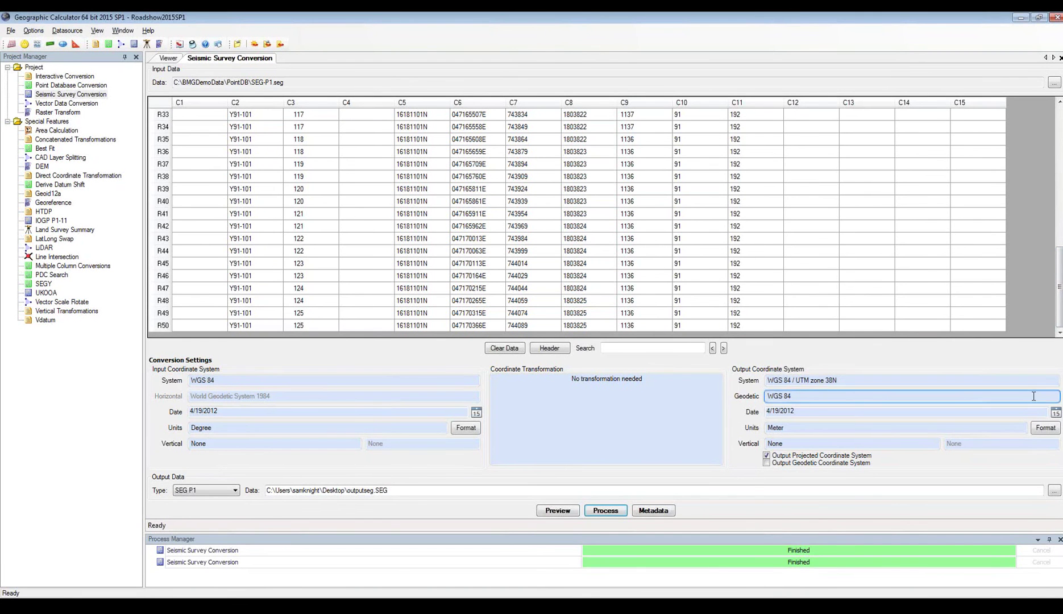
drag(1058, 306, 1059, 165)
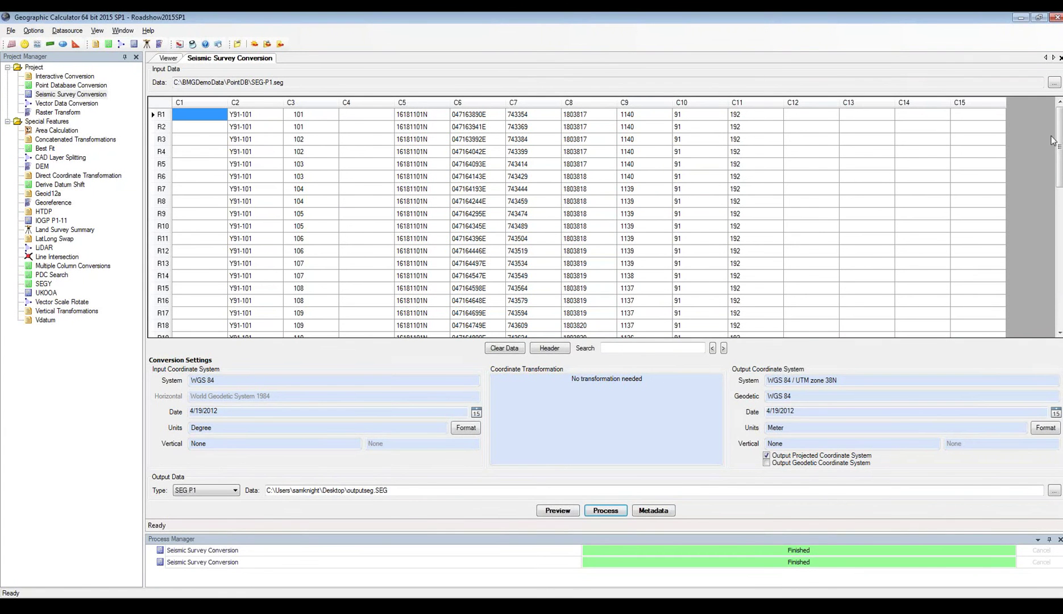
mouse_move(1059, 142)
mouse_down()
mouse_move(1058, 282)
mouse_move(1057, 141)
mouse_up()
click(31, 30)
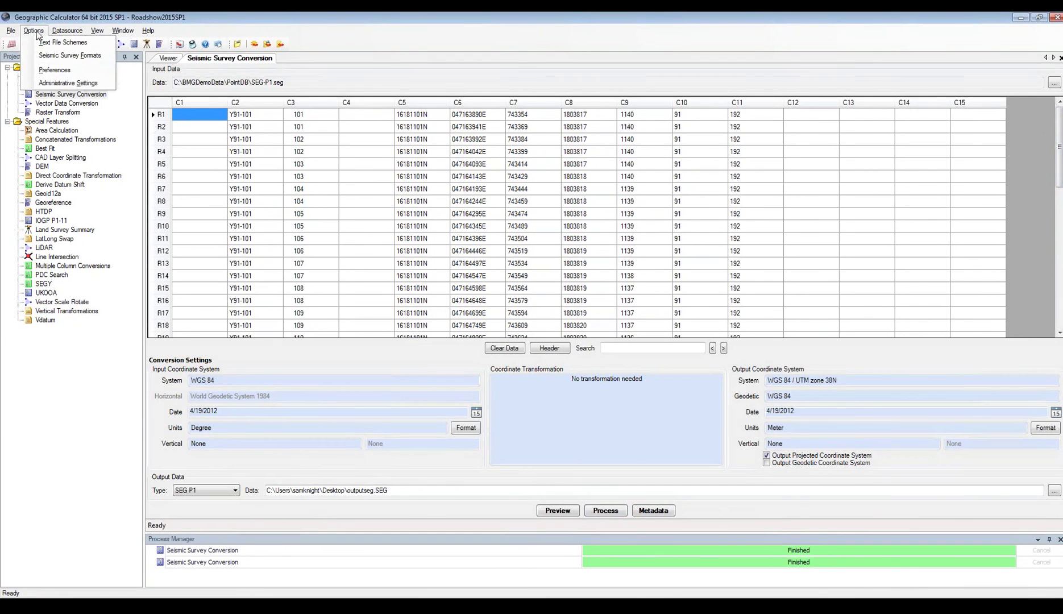
click(60, 71)
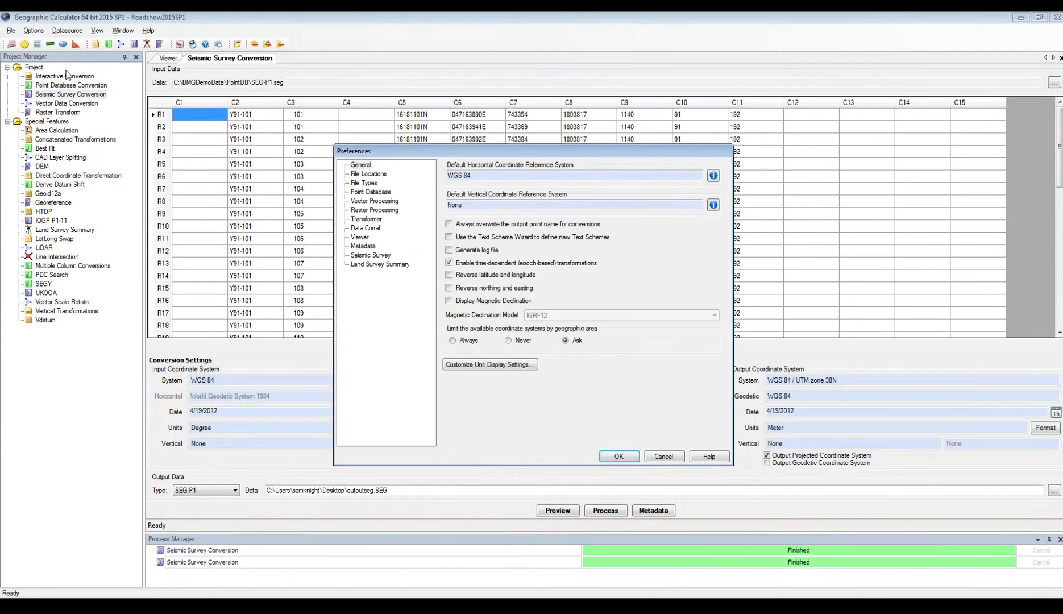
click(356, 254)
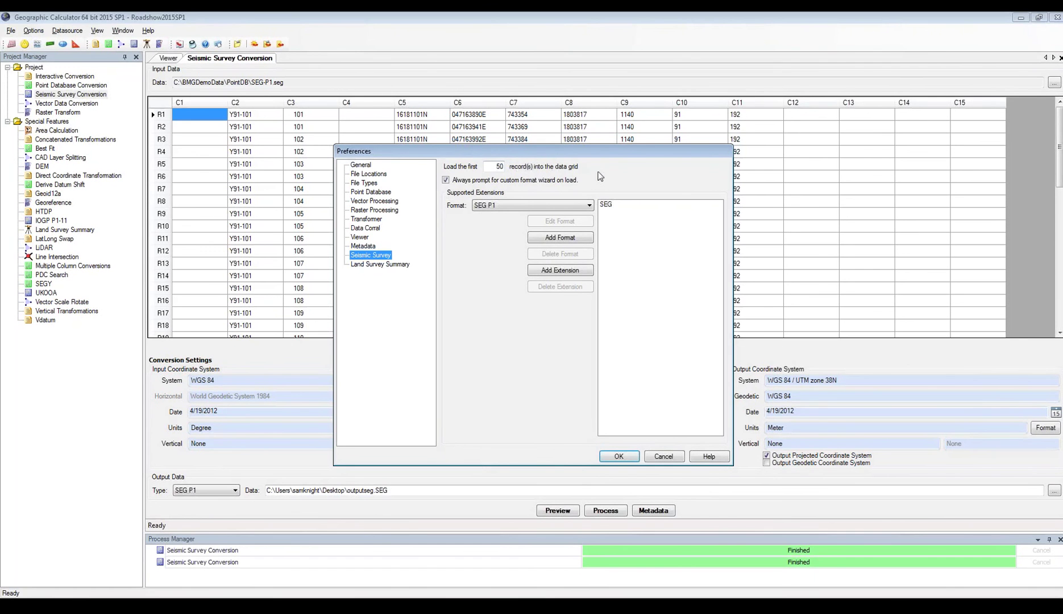
click(662, 458)
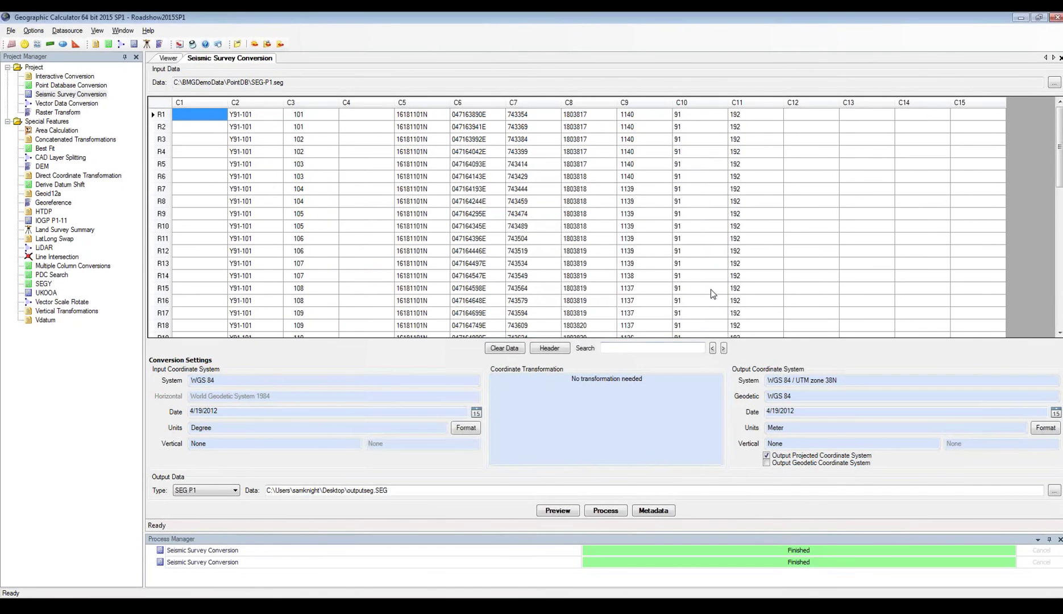
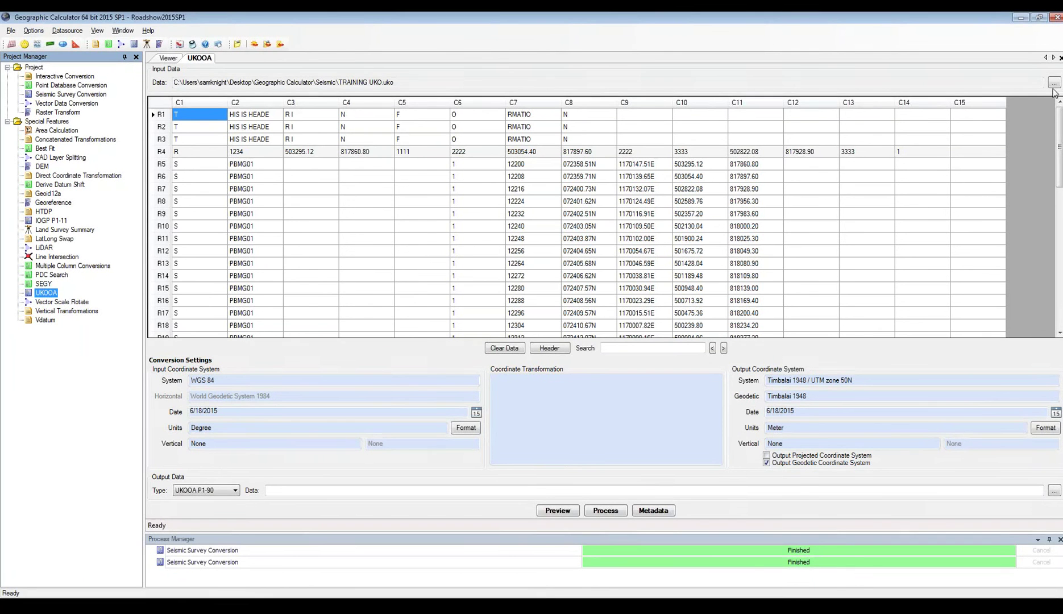
Step: Load TRAINING UKO.uko as input data, decline the preferred scheme, and accept UKOOA P1-90 as the data type in an enlarged scheme wizard
click(1054, 84)
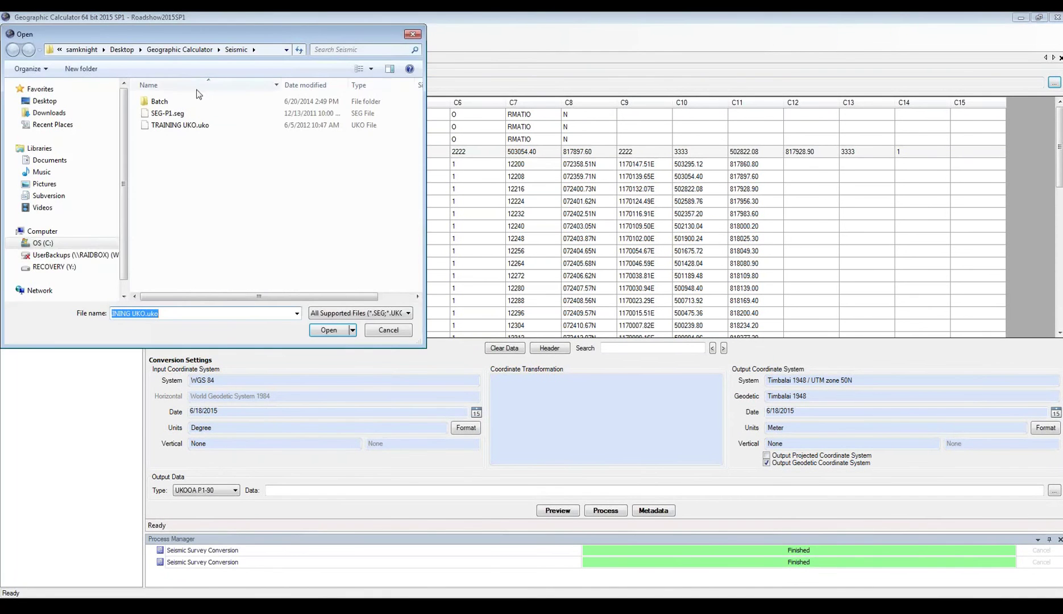
click(169, 126)
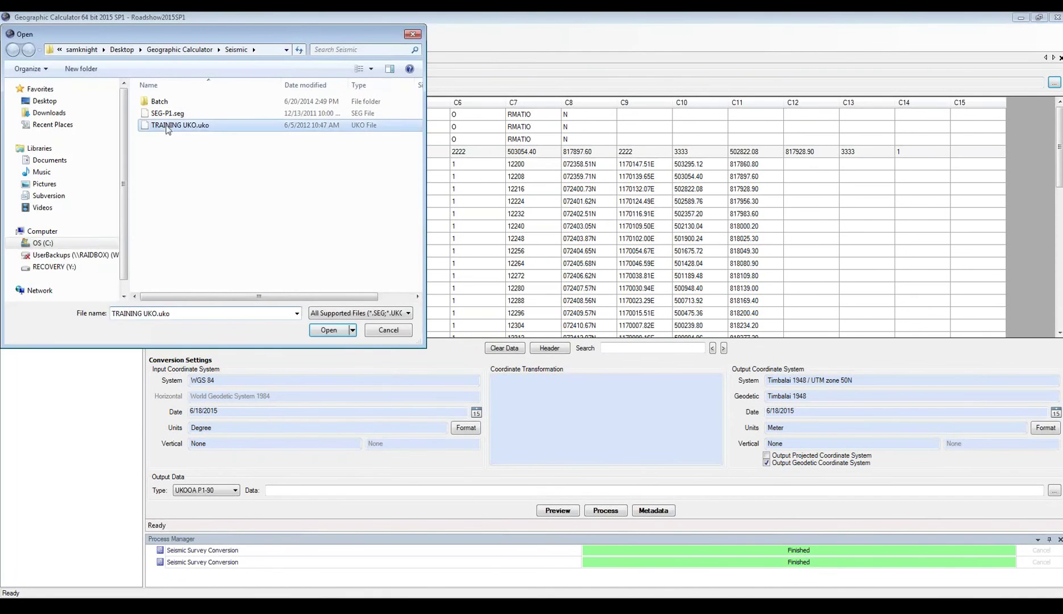
click(333, 330)
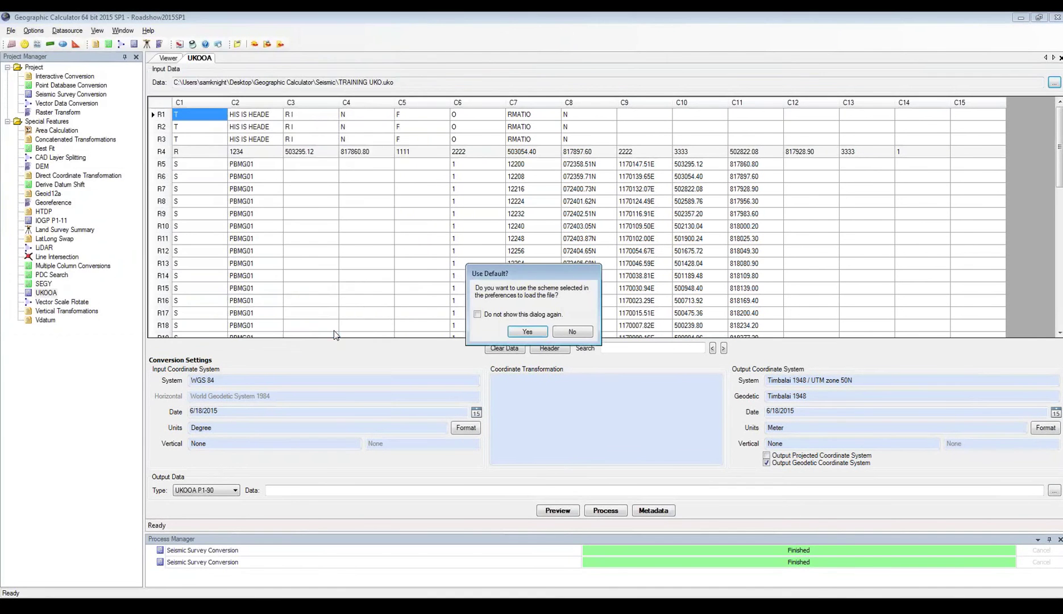
click(586, 333)
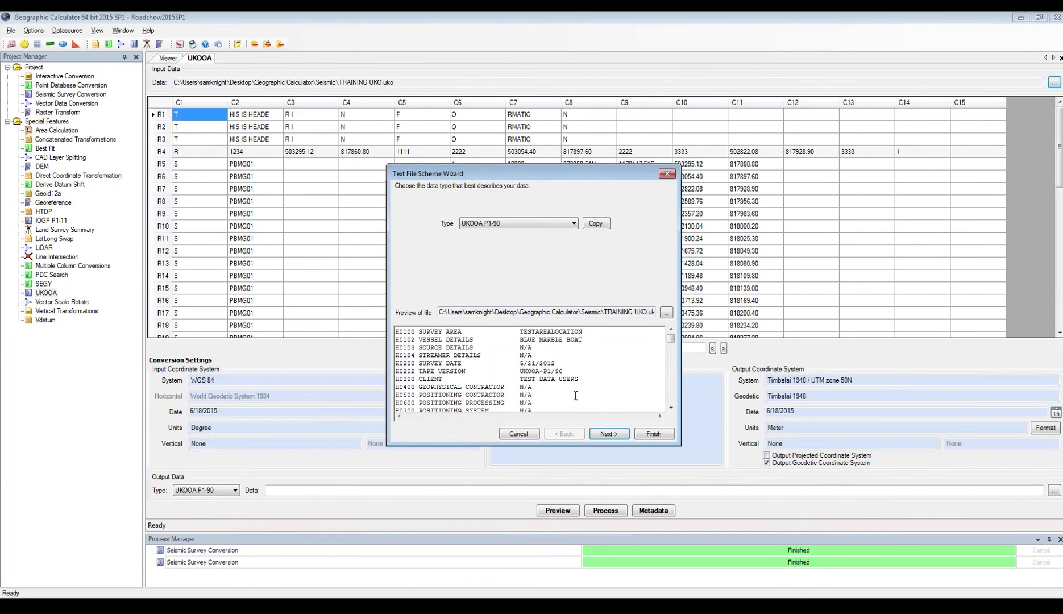
drag(675, 445, 833, 518)
drag(584, 177, 544, 128)
click(735, 463)
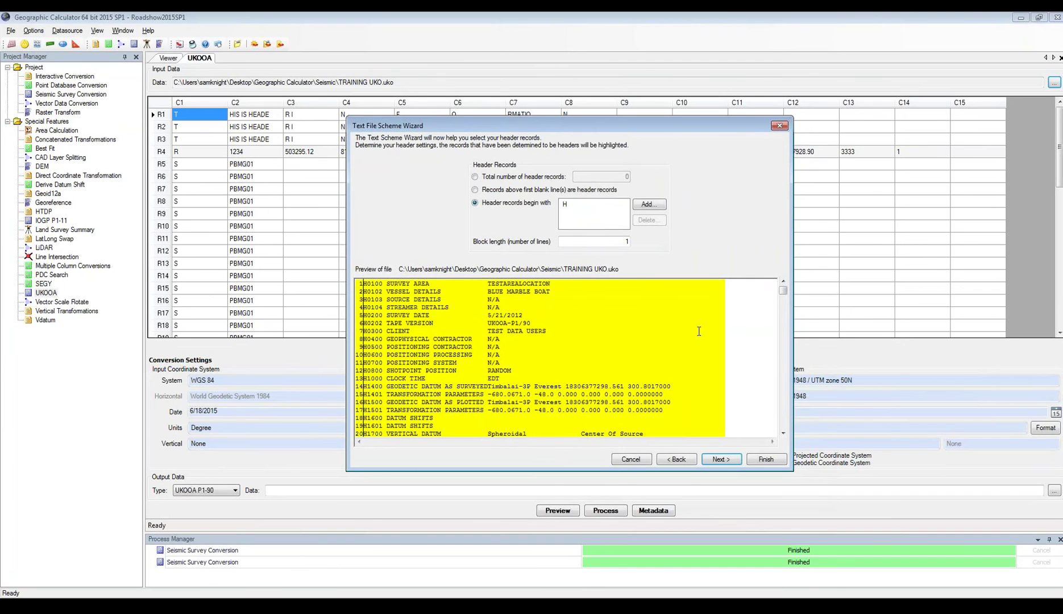
Step: Add THIS to the strings that header records begin with, covering the extra header lines after the H records
click(783, 433)
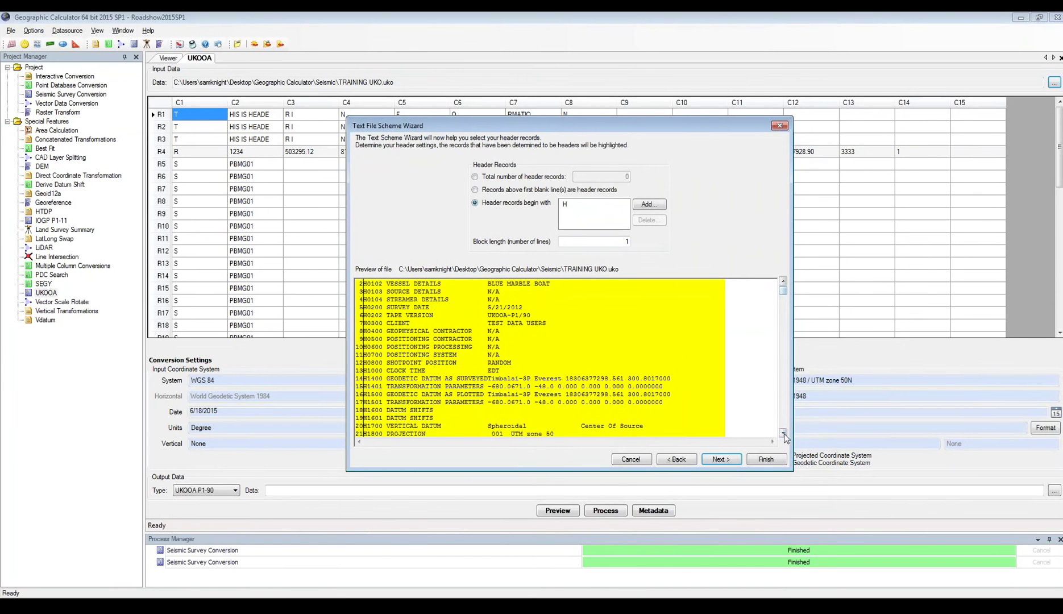
click(783, 433)
click(783, 433)
click(783, 433)
click(783, 433)
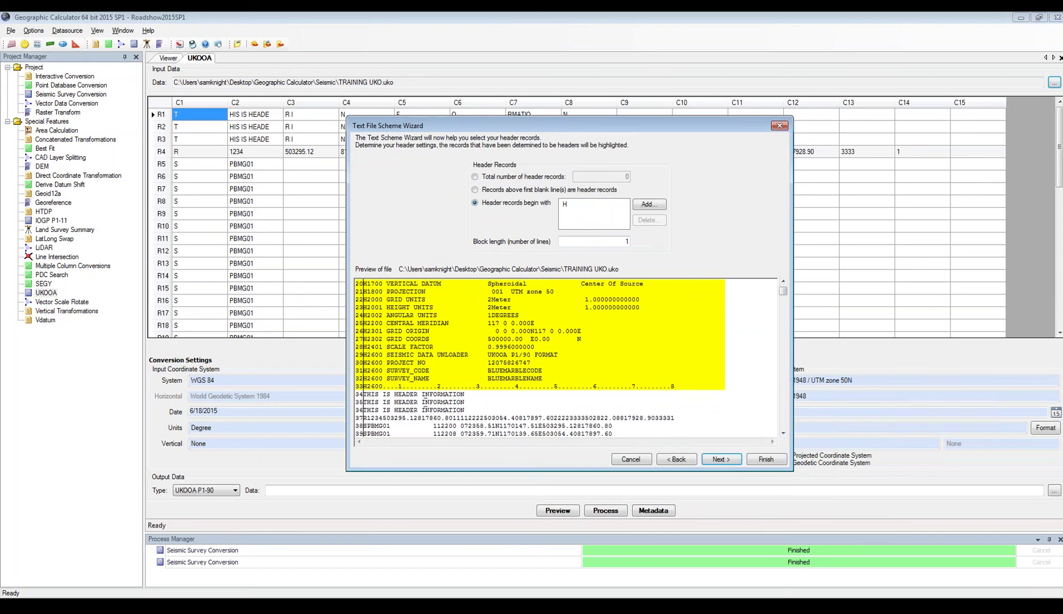
click(390, 410)
click(648, 204)
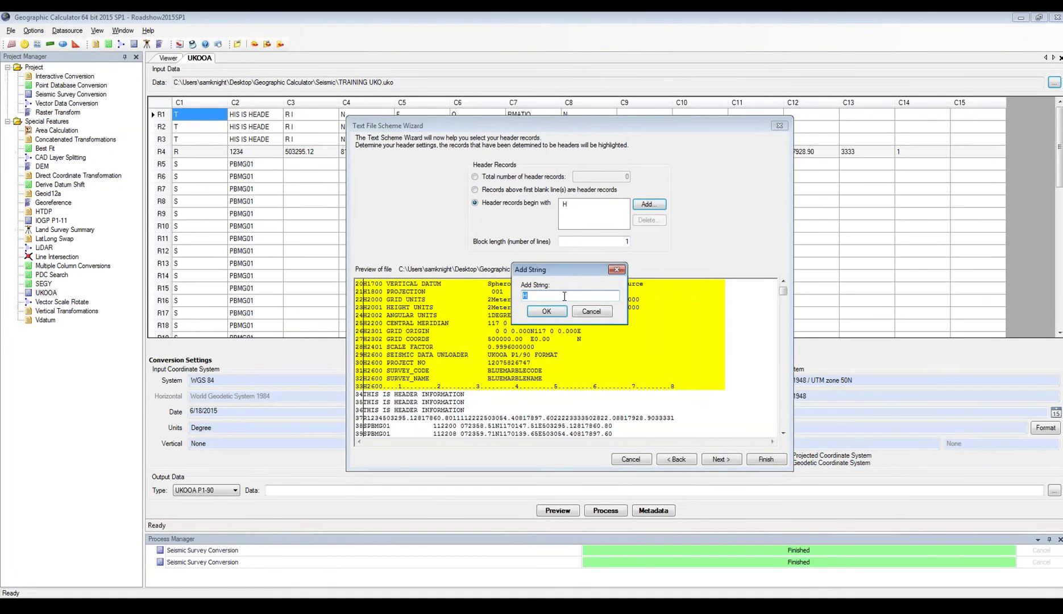
text(THIS)
click(546, 312)
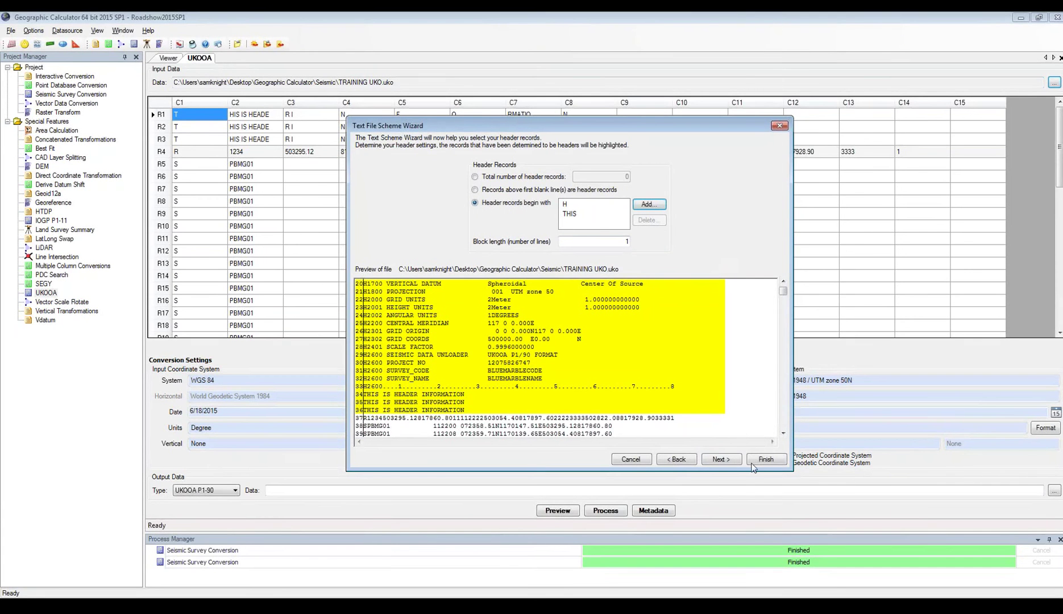
Step: Proceed to the data record settings and examine how Receiver records are identified in the file preview
click(731, 458)
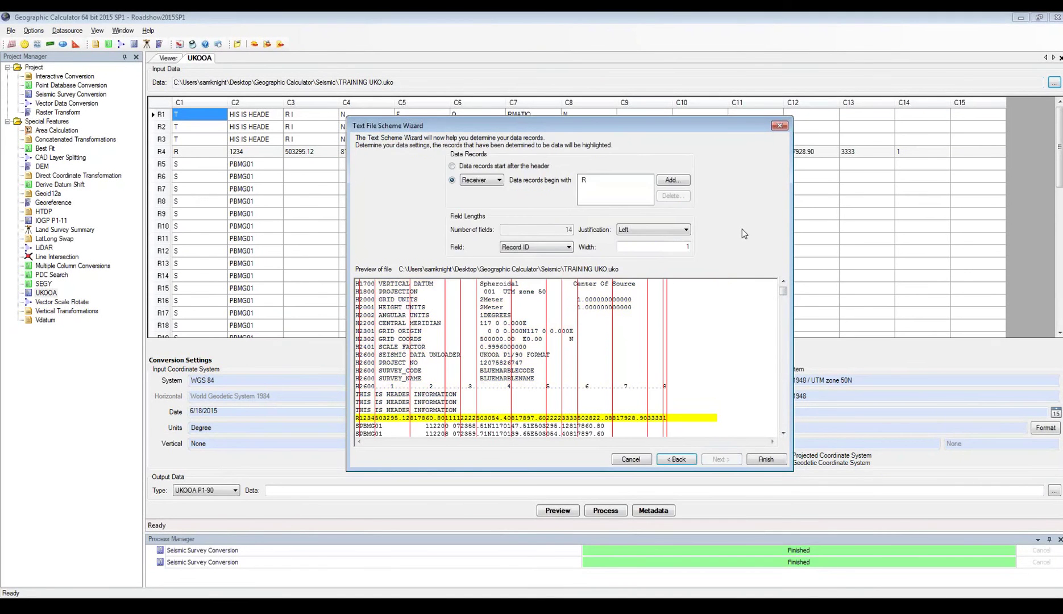
click(783, 433)
click(783, 433)
click(783, 433)
click(783, 433)
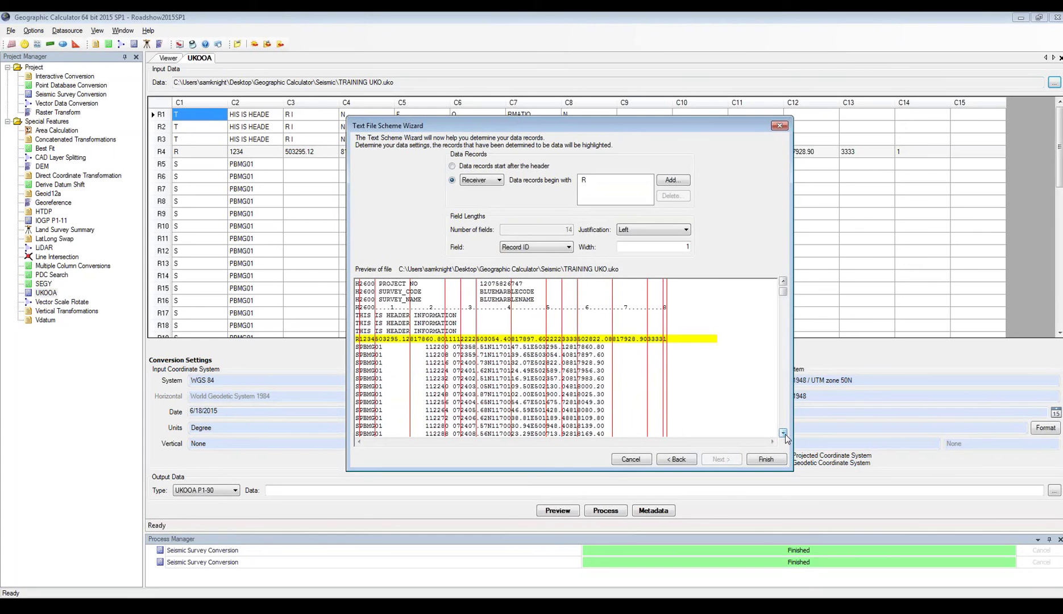
click(499, 181)
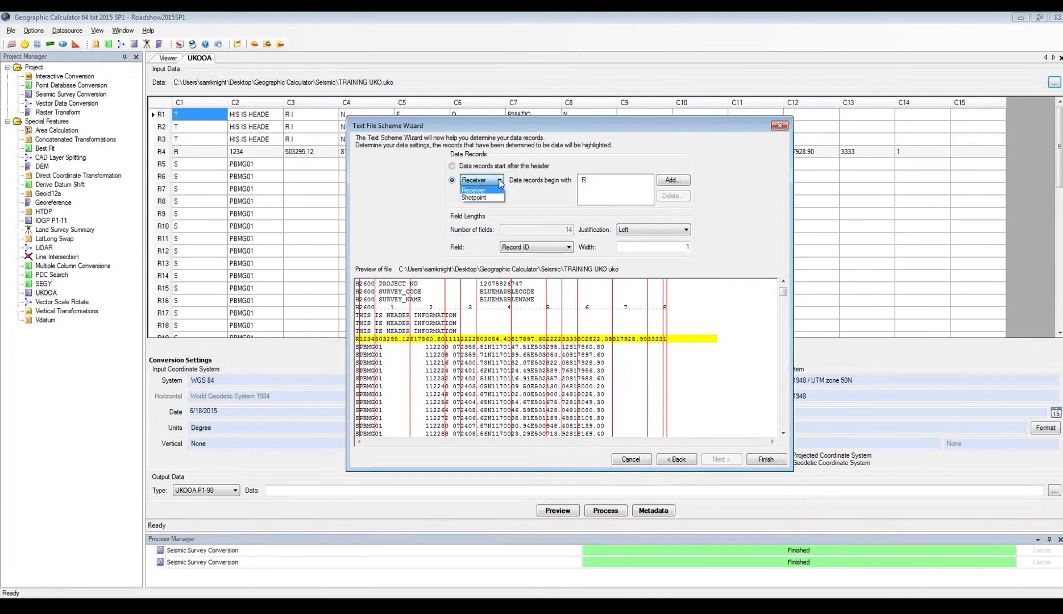
click(500, 181)
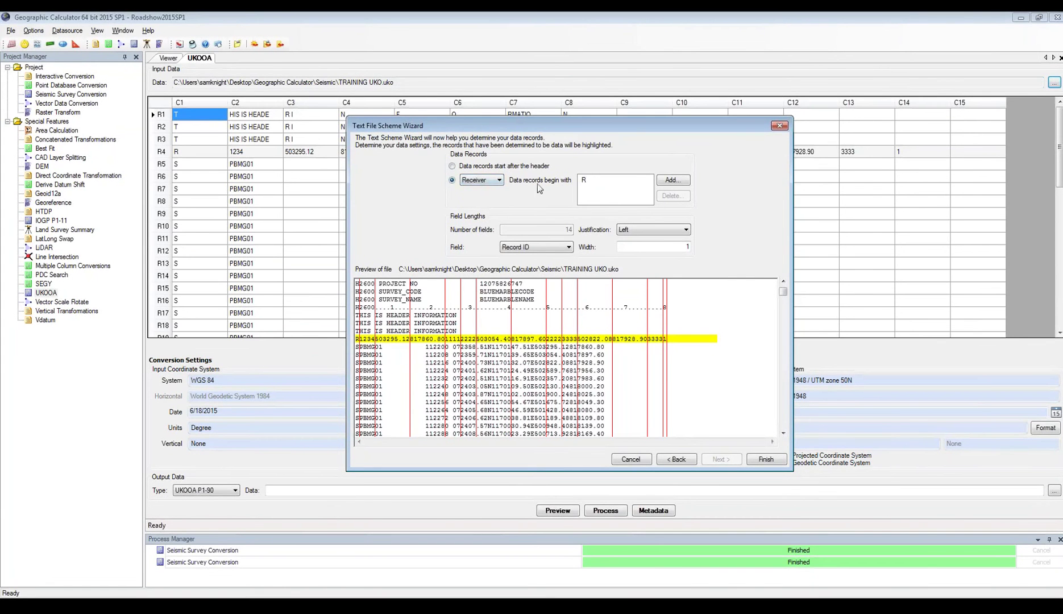
Step: Show the Shotpoint data records, look through their beginning strings, and switch back to Receiver
click(499, 180)
click(492, 198)
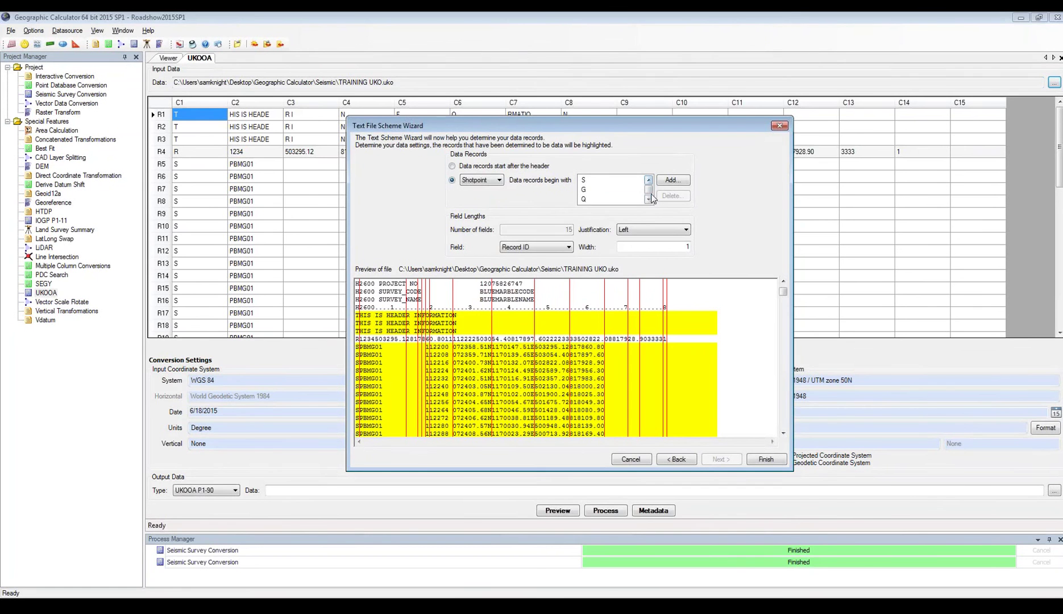
click(648, 199)
click(648, 199)
click(499, 180)
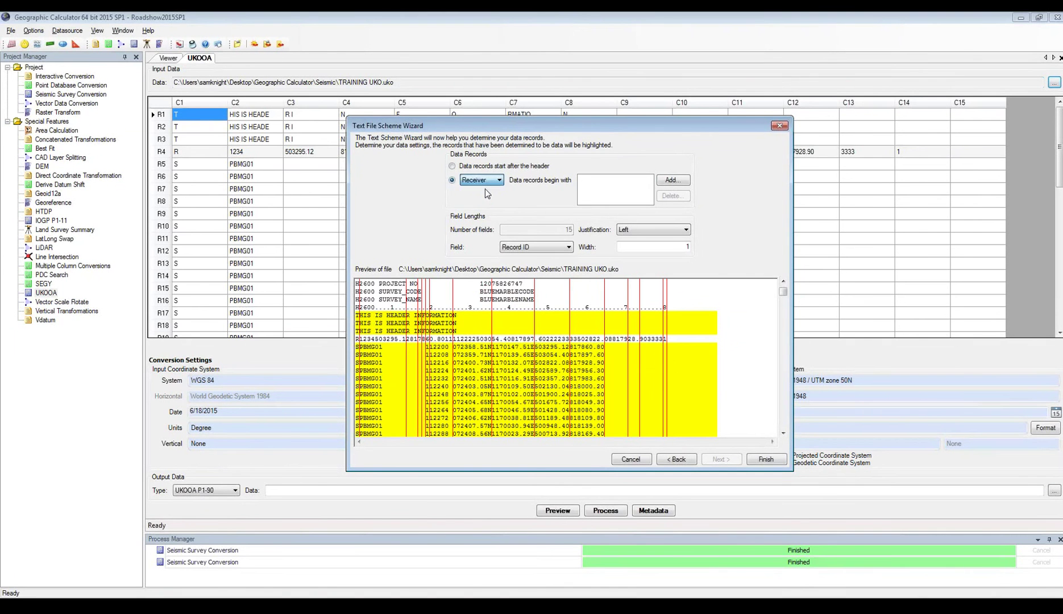
Step: Show the Receiver data records beginning with R and finish the scheme wizard to load the UKOOA file into the grid
click(487, 190)
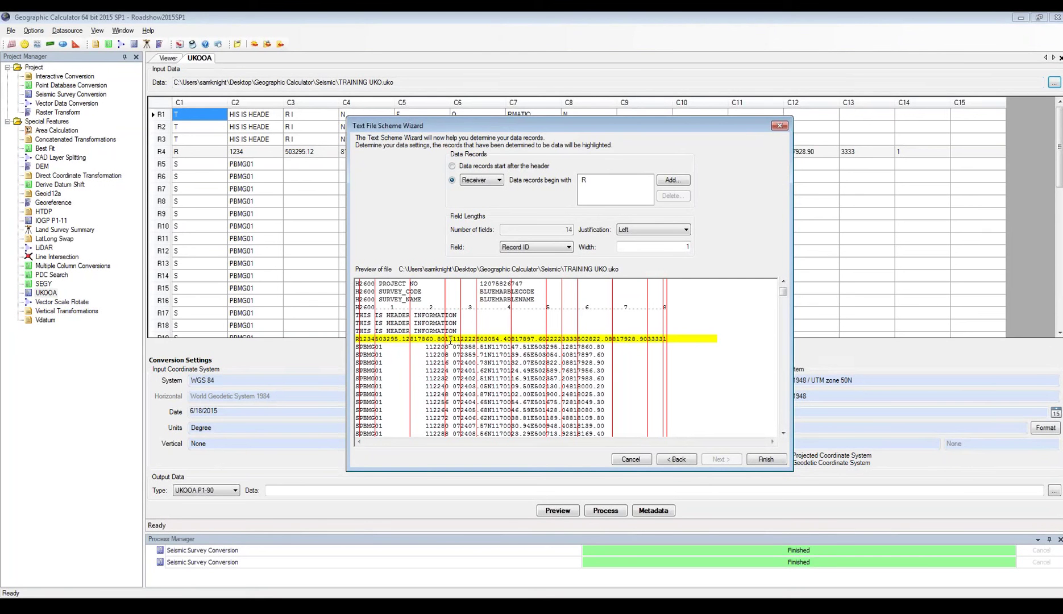
click(779, 460)
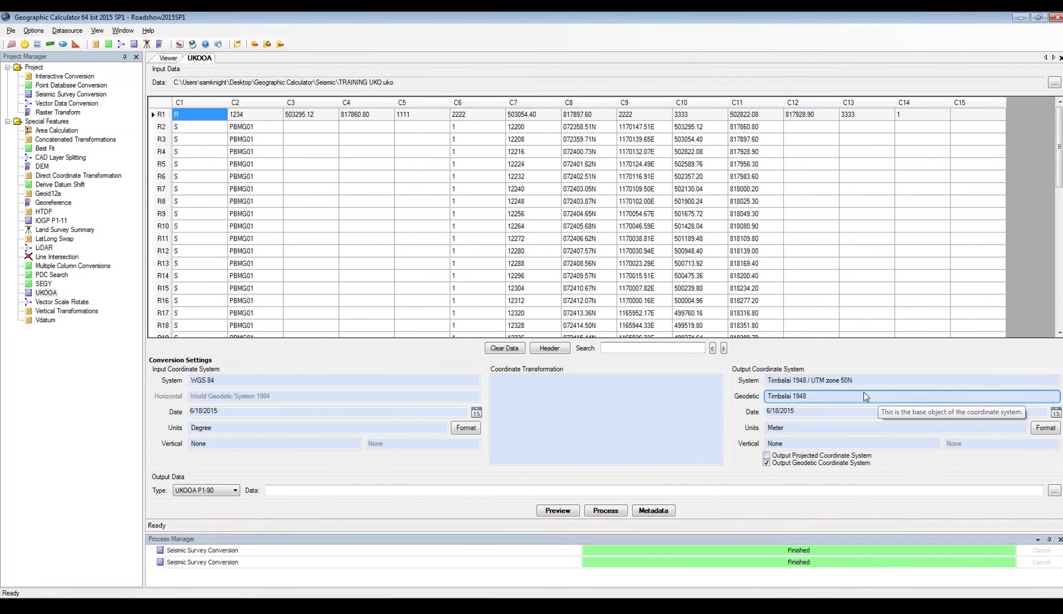
mouse_move(404, 392)
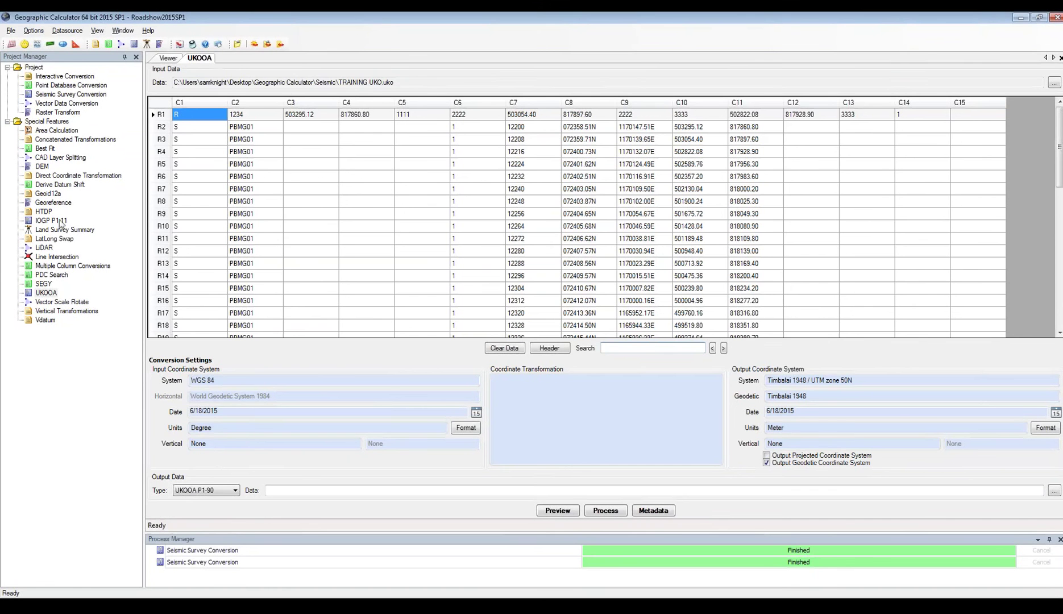
Step: Open the IOGP P1-11 conversion and examine the header records of test.p111 down to the end of the loaded rows
double_click(51, 222)
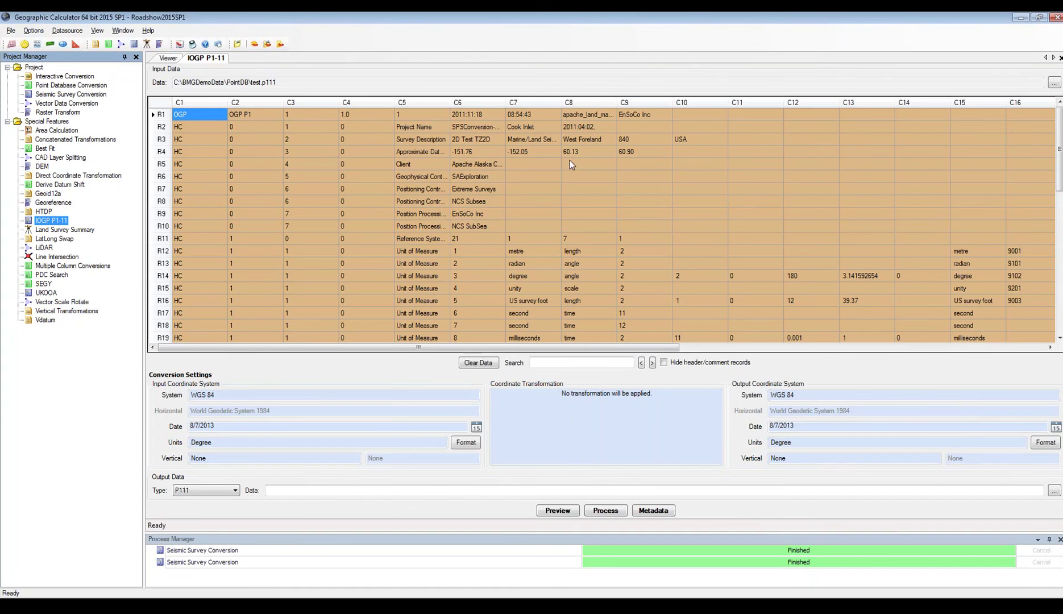
drag(1058, 183, 1060, 213)
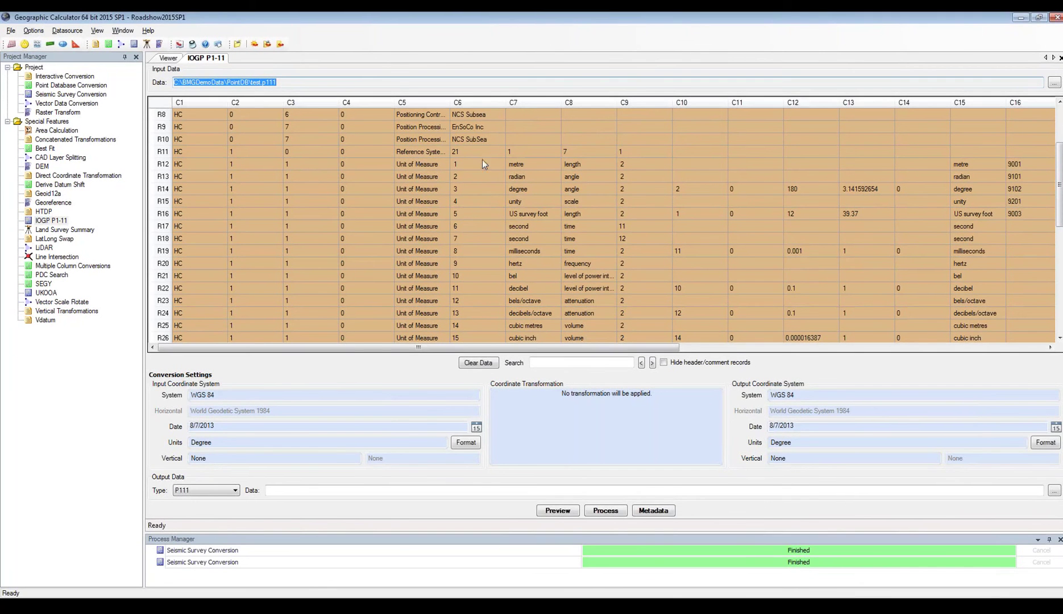
drag(1059, 163, 1056, 274)
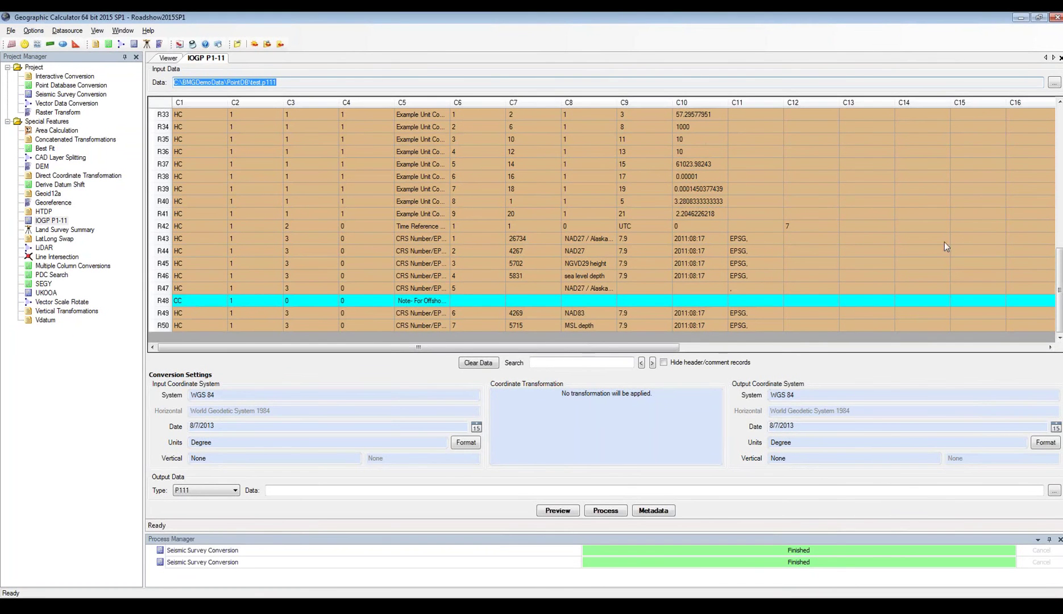
mouse_move(1061, 280)
mouse_down()
mouse_move(1058, 142)
mouse_move(1058, 293)
mouse_up()
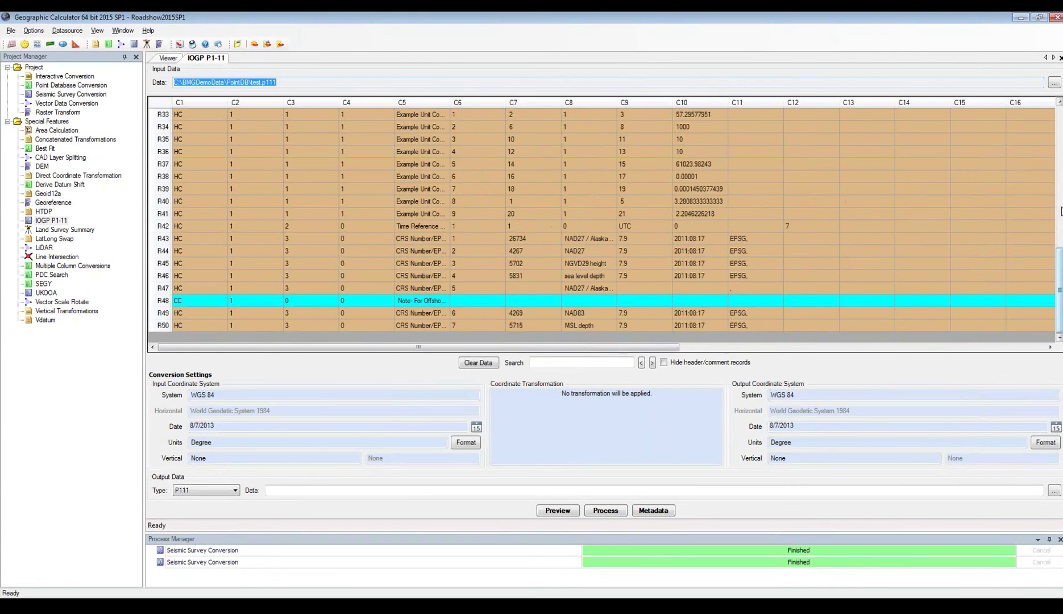
Step: Set the Seismic Survey preferences to load the first 500 records into the data grid
click(40, 32)
click(53, 70)
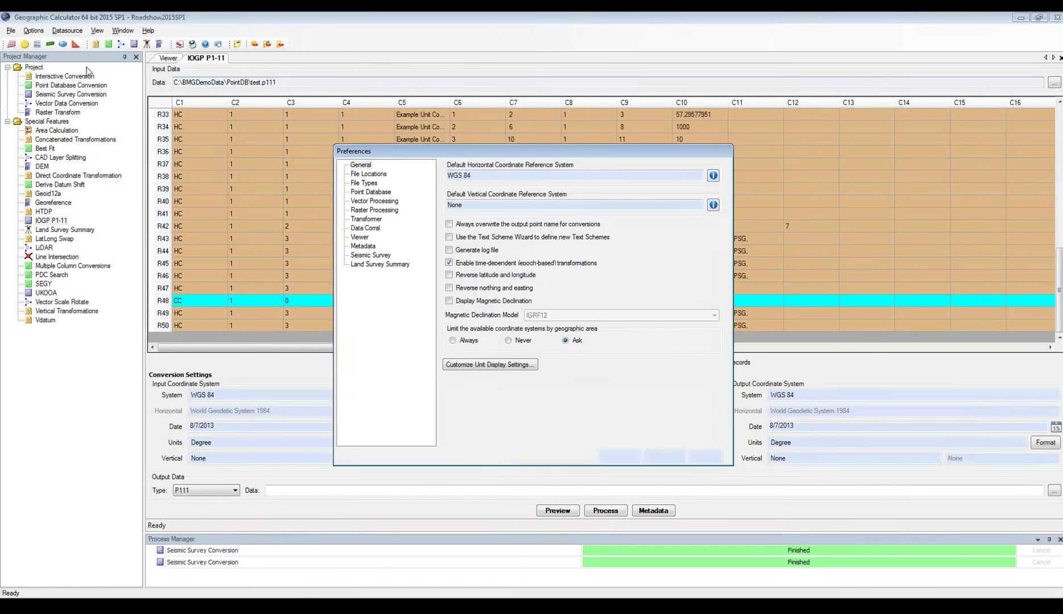
click(370, 254)
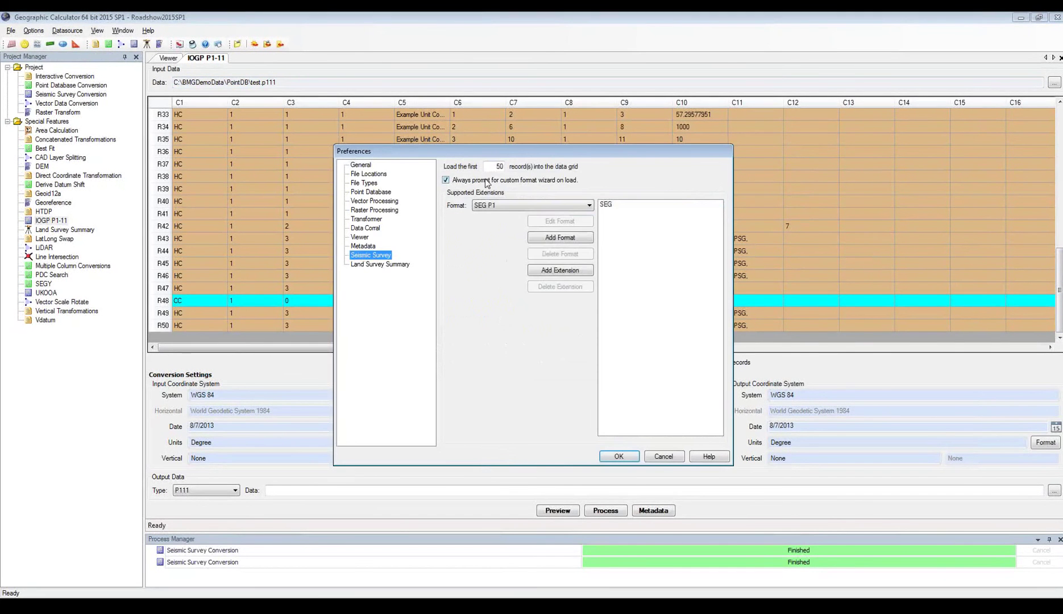
click(512, 167)
text(0)
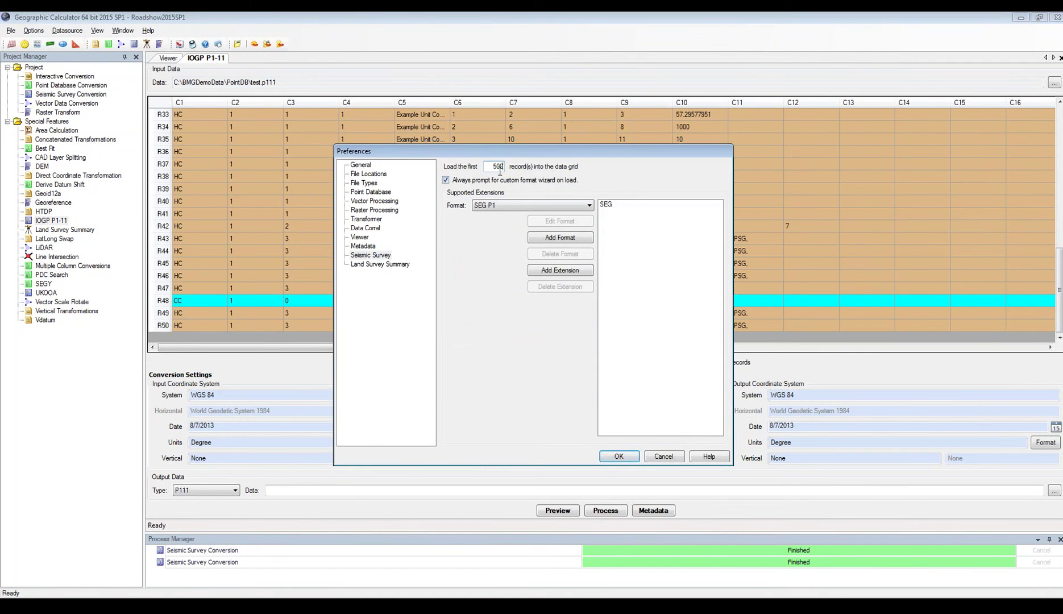
click(621, 458)
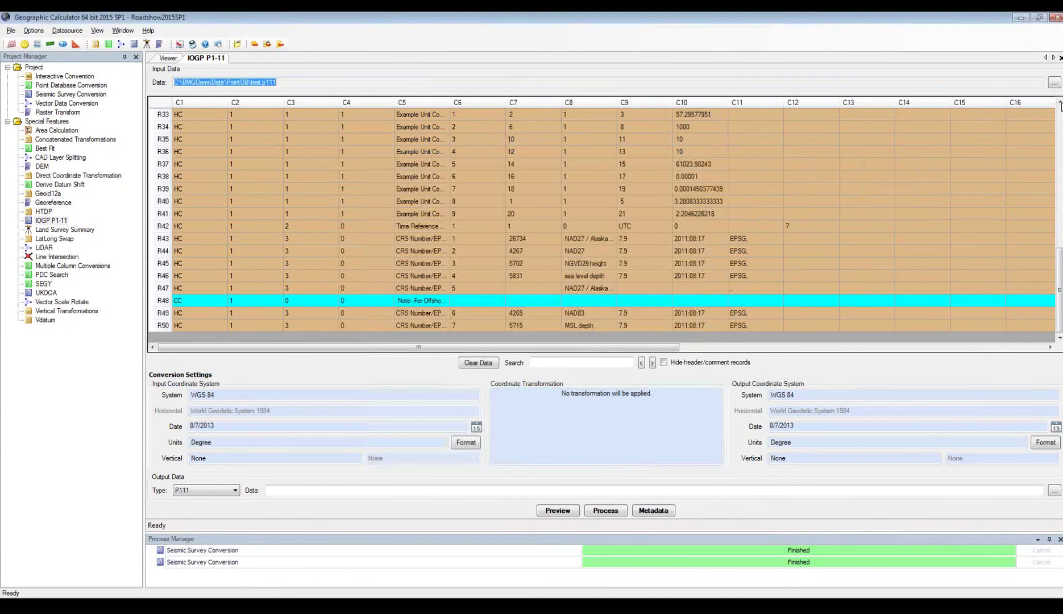
Step: Reload test.p111 as the input data, accepting the scheme selected in the preferences
click(1053, 83)
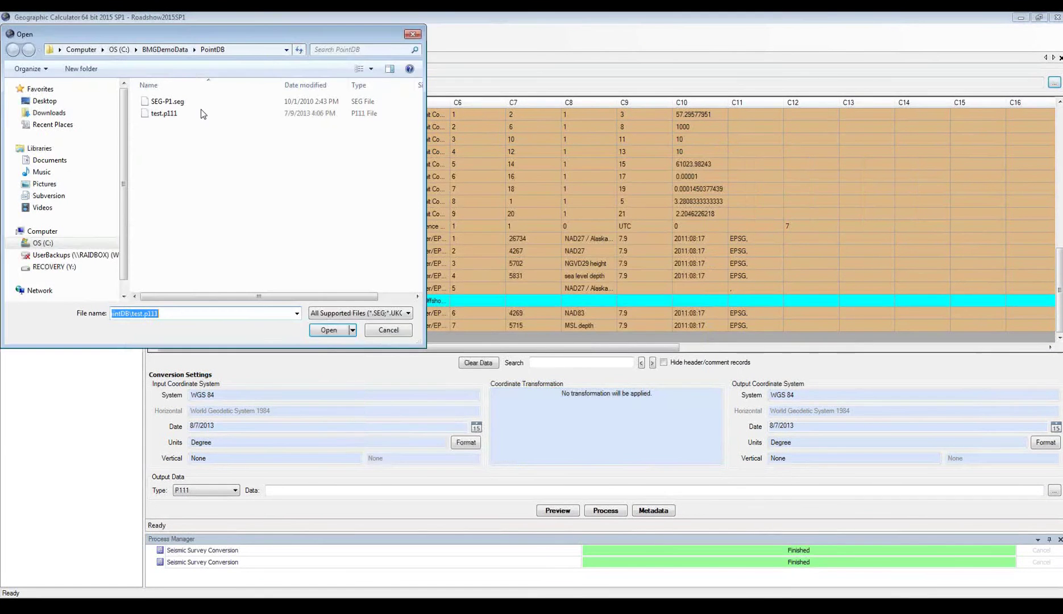
click(164, 113)
click(329, 330)
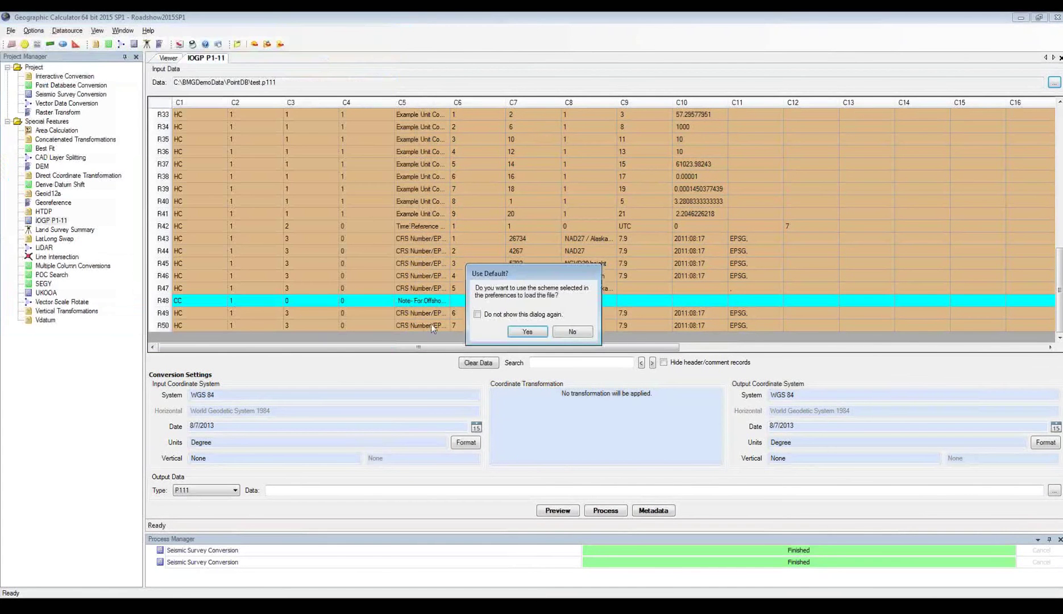
click(525, 331)
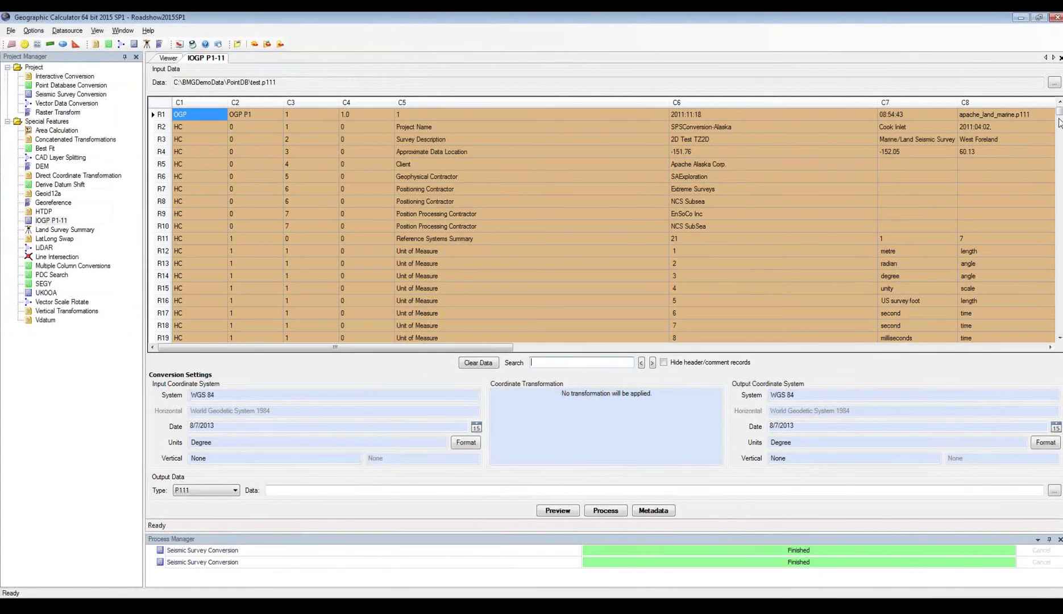
Step: Examine the land and marine shot records in the P1-11 grid, then return to the first header records
drag(1059, 123, 1059, 287)
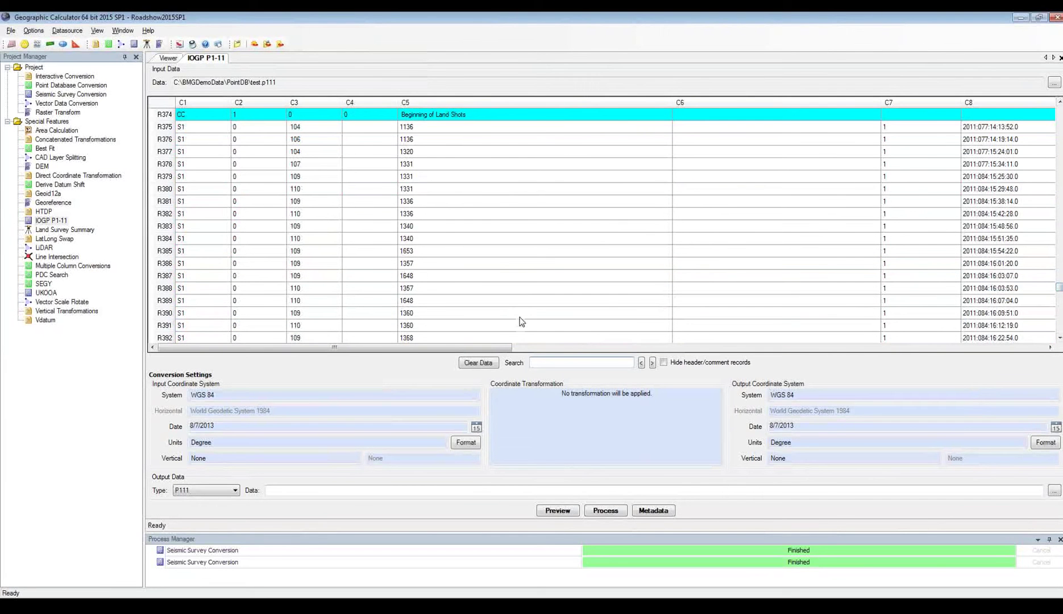
drag(486, 348, 489, 370)
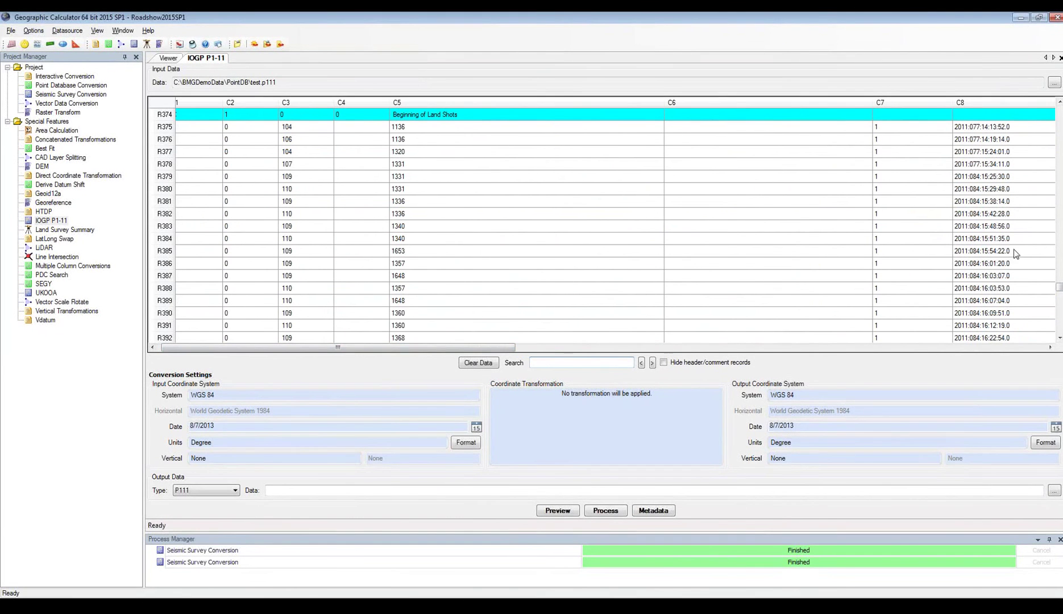
click(1058, 102)
double_click(1058, 102)
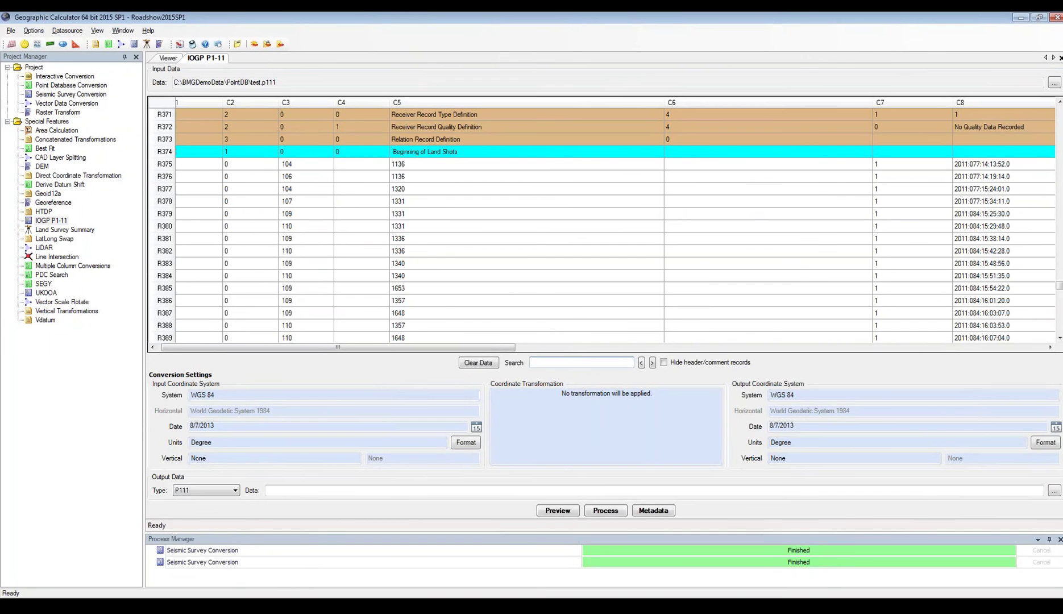
scroll(1056, 293, down, 5)
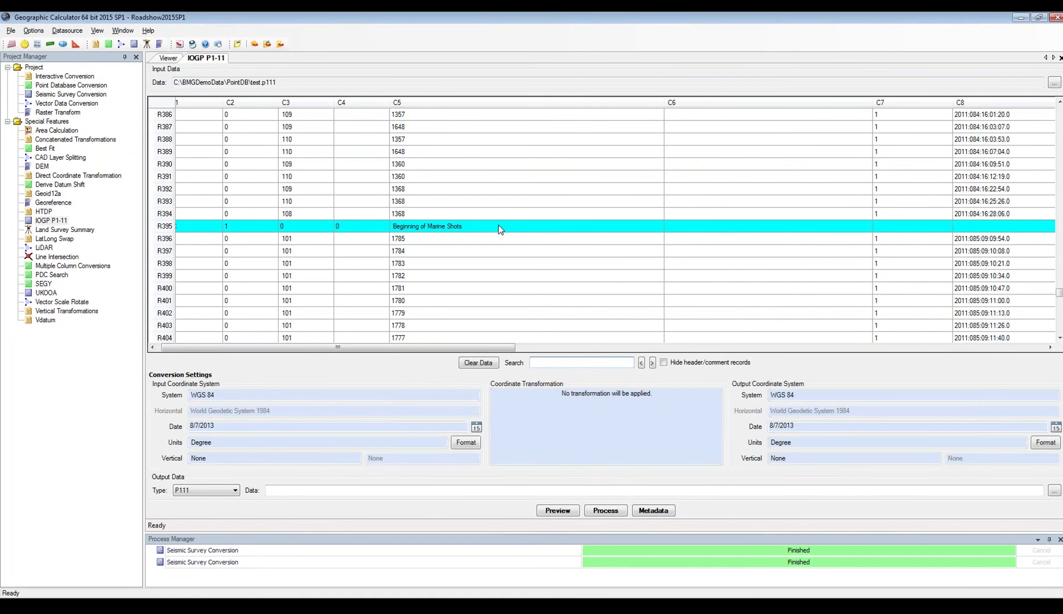
drag(1060, 294, 1059, 110)
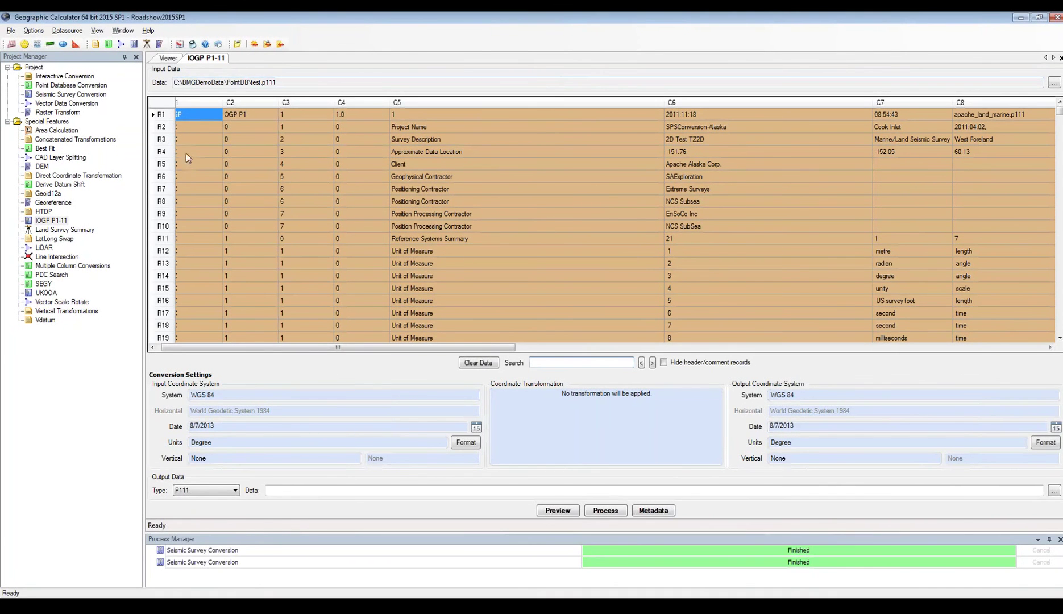
Step: Open the Seismic Survey Conversion job, review its Batch Add settings for generating multiple conversions, and cancel
double_click(55, 94)
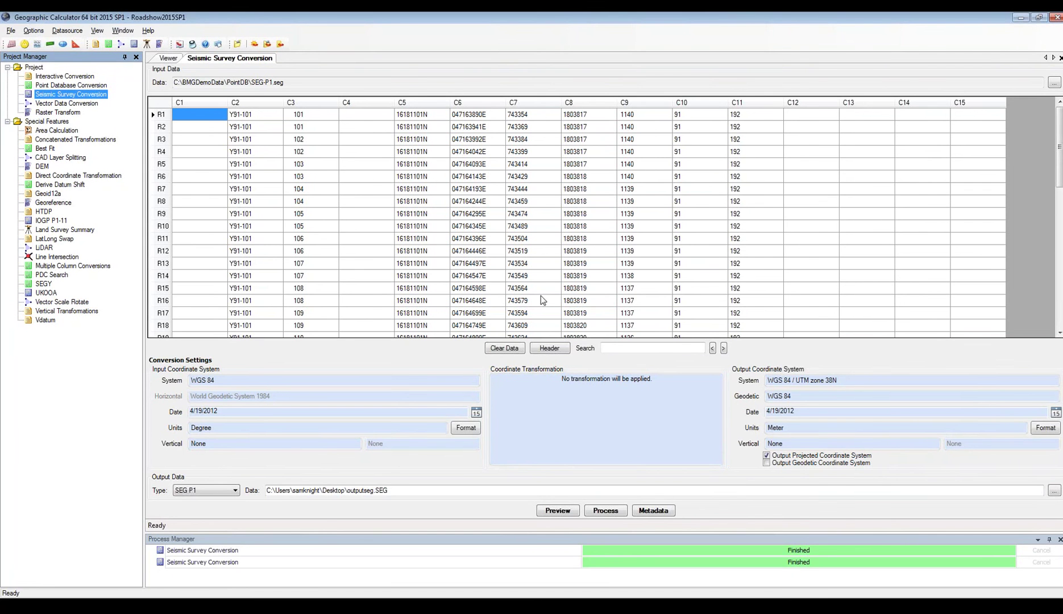
right_click(30, 95)
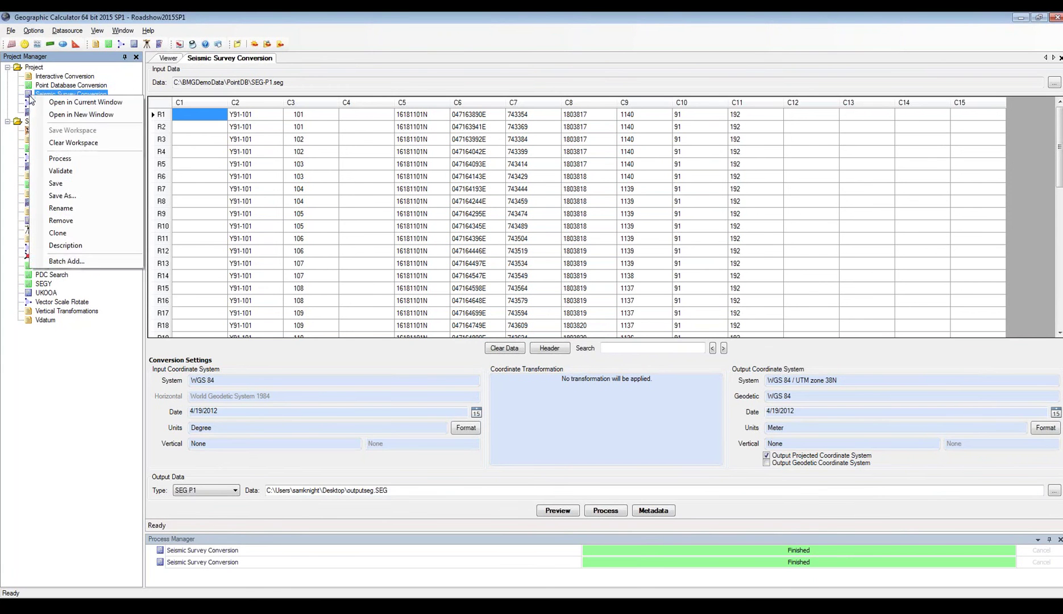
click(103, 261)
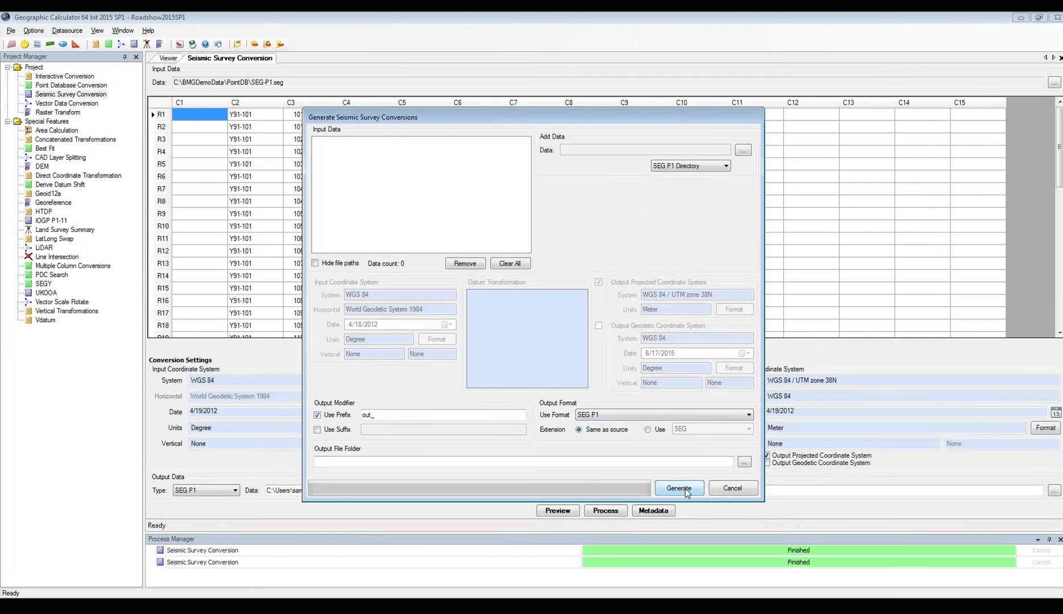
click(728, 494)
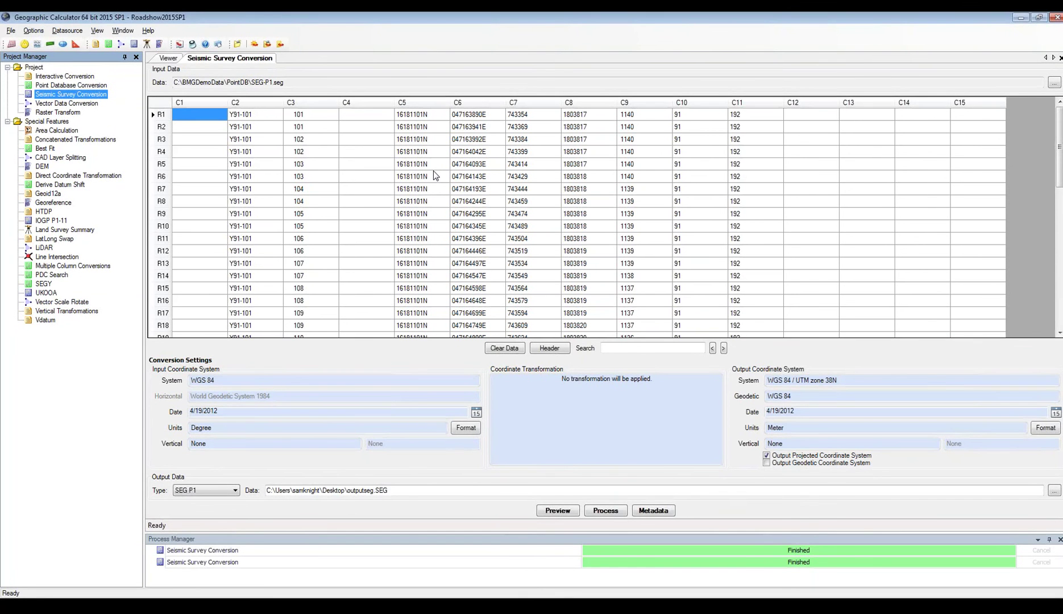
Step: Open the Point Database Conversion job, browse for an input file, and check which seismic file types are supported
click(61, 85)
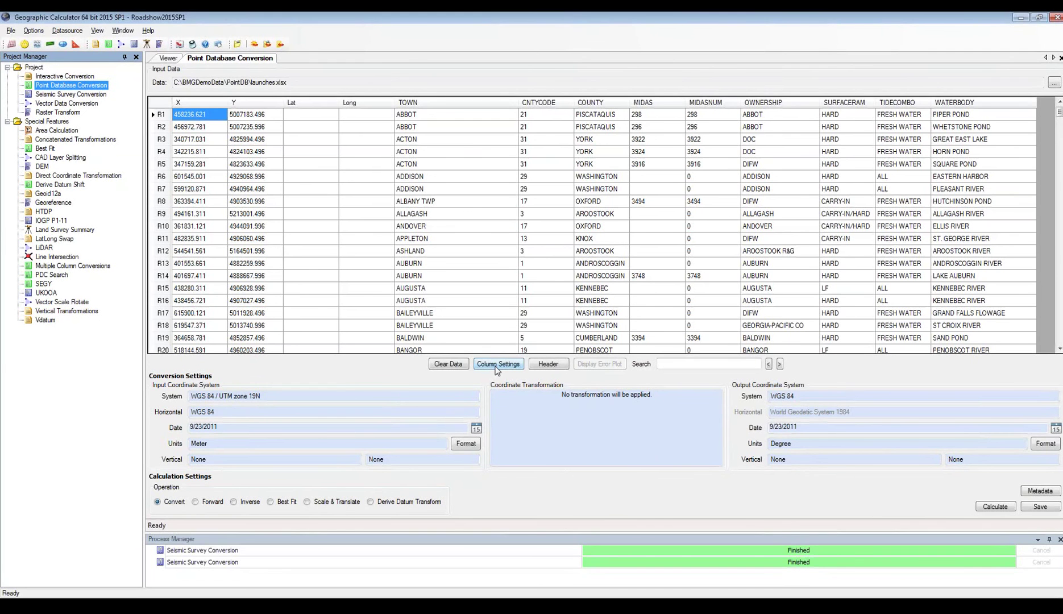
click(1055, 83)
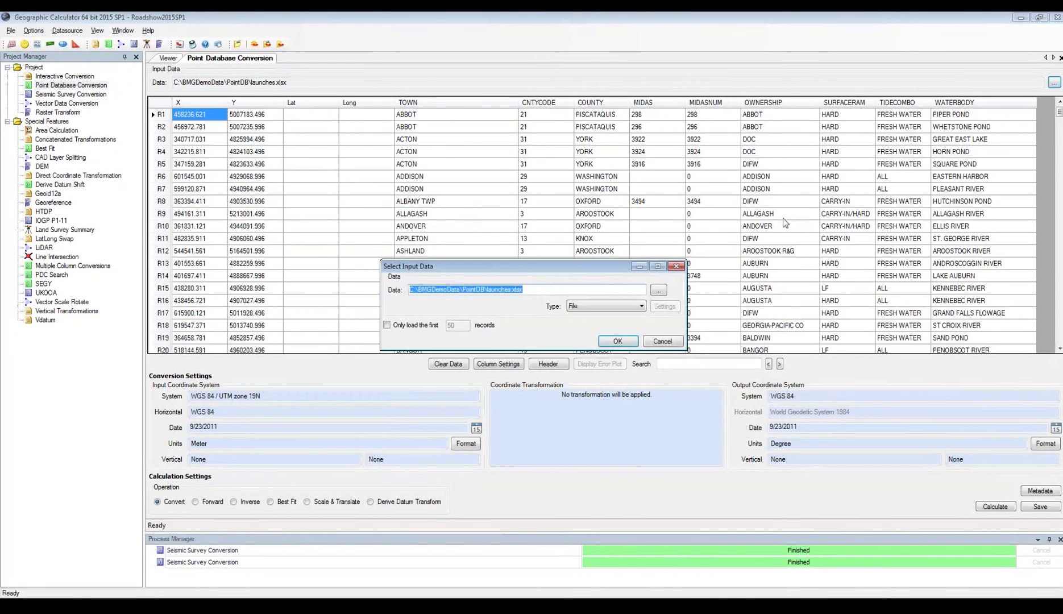
click(653, 290)
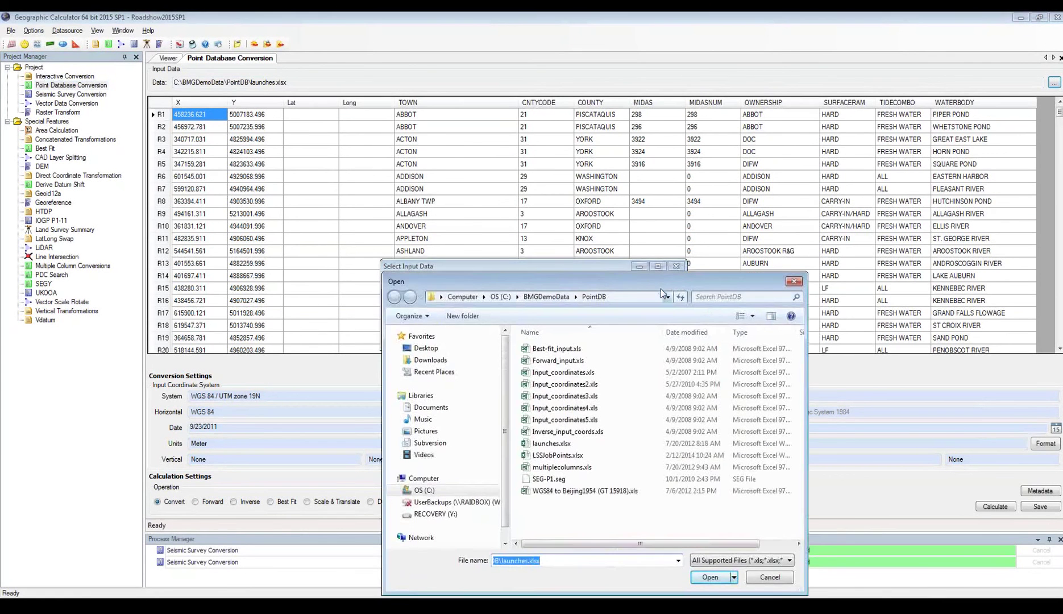
drag(633, 243, 606, 108)
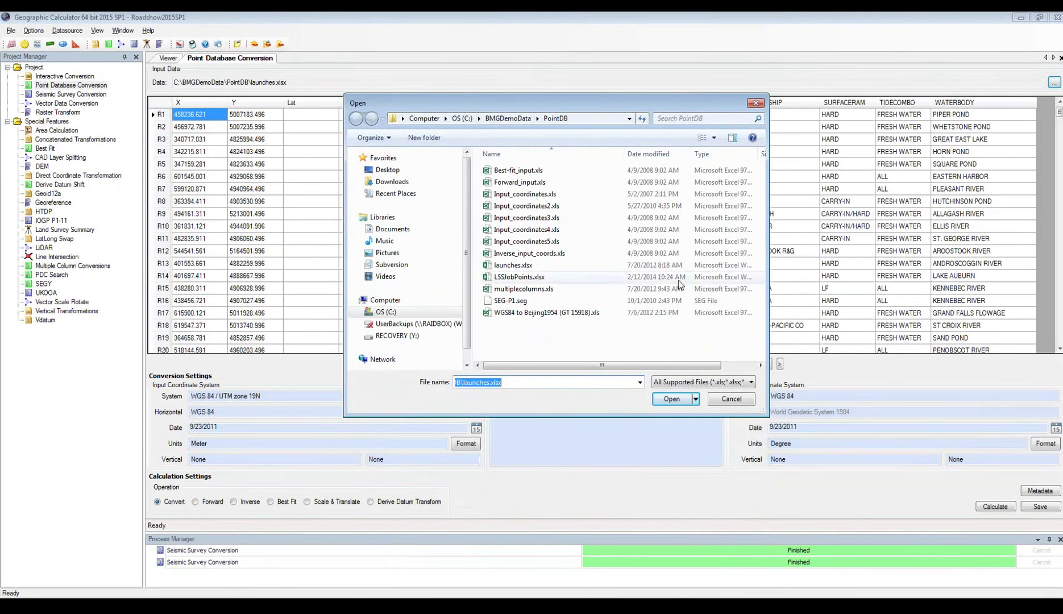
click(750, 382)
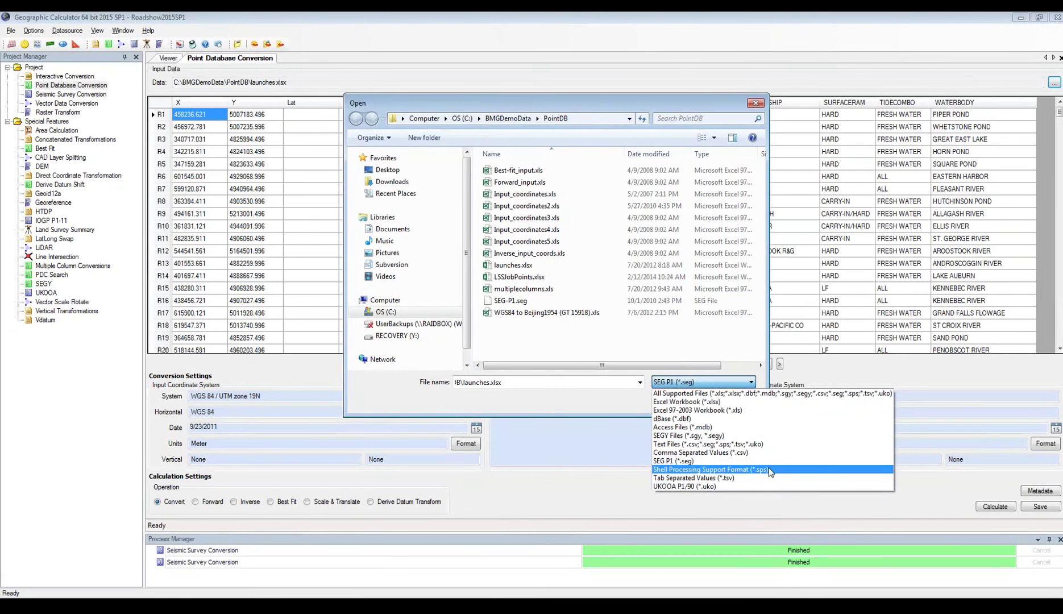
click(609, 396)
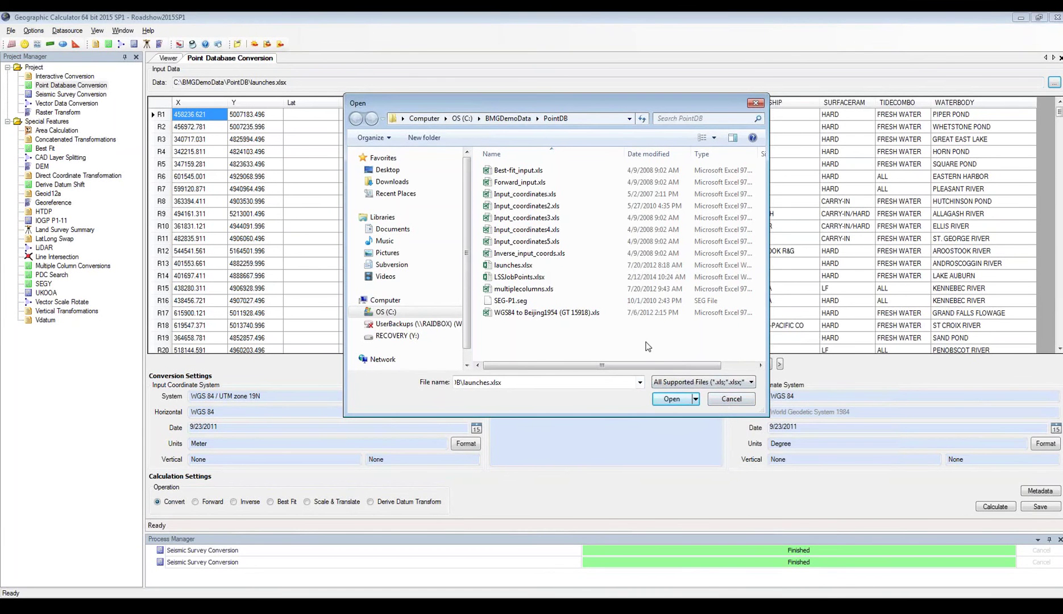
Step: Load SEG-P1.seg into the point database without retaining the current column settings, then review its northing, easting, latitude and longitude column assignments
click(514, 300)
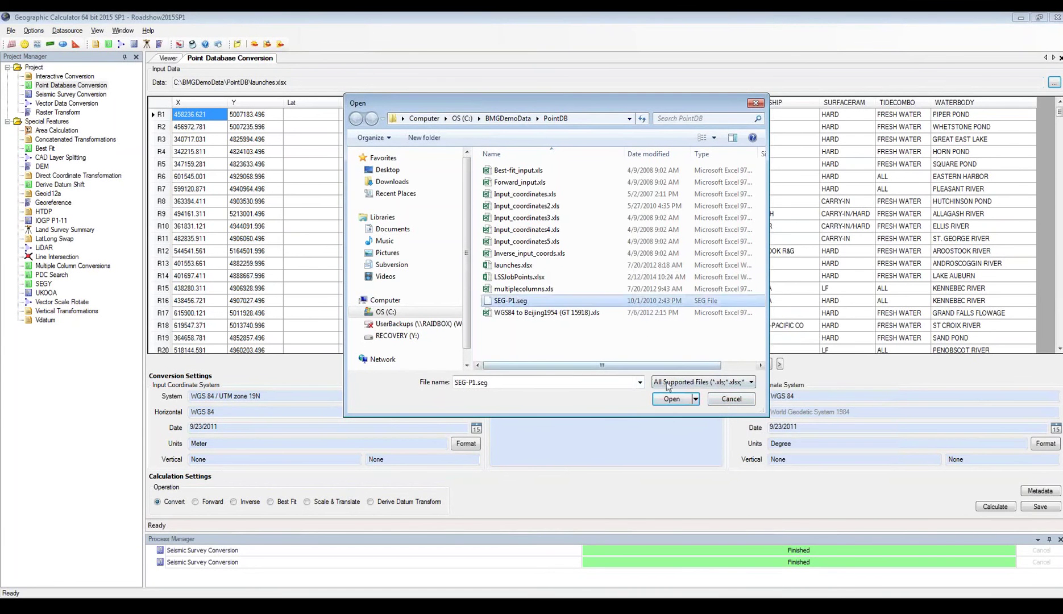
click(678, 400)
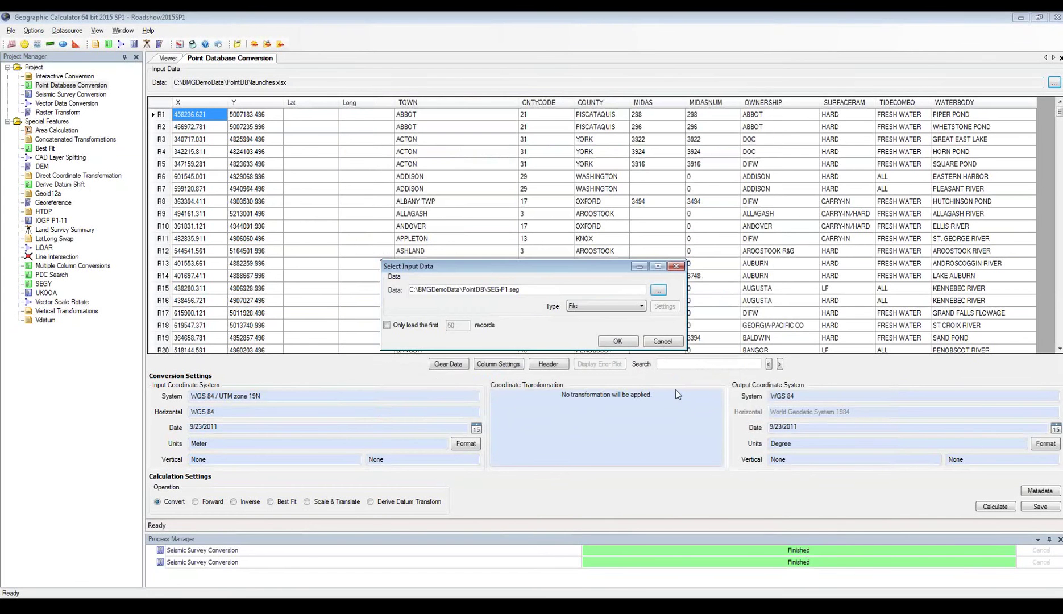
click(624, 343)
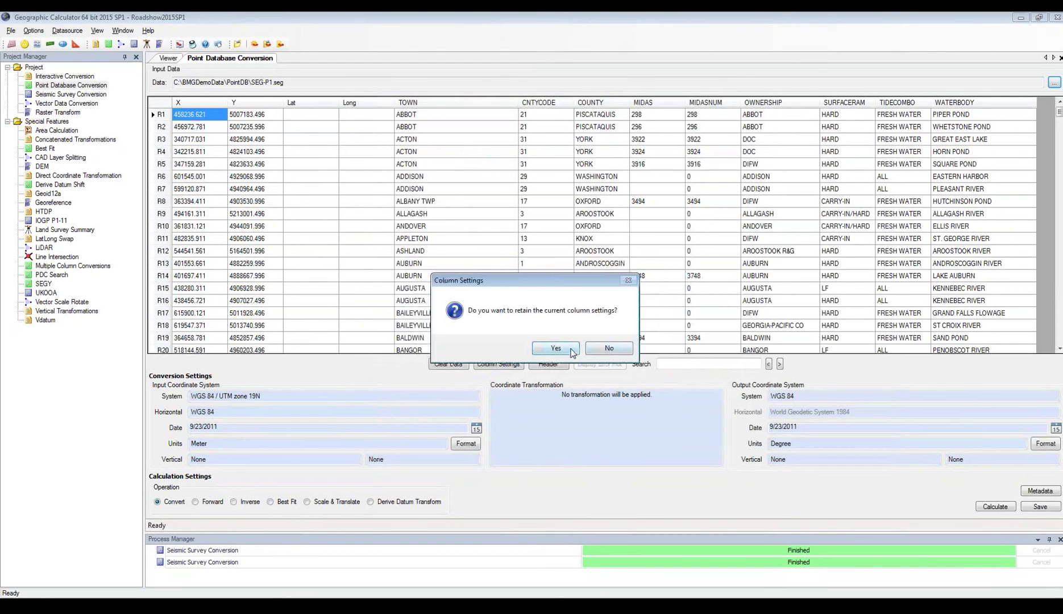
click(607, 349)
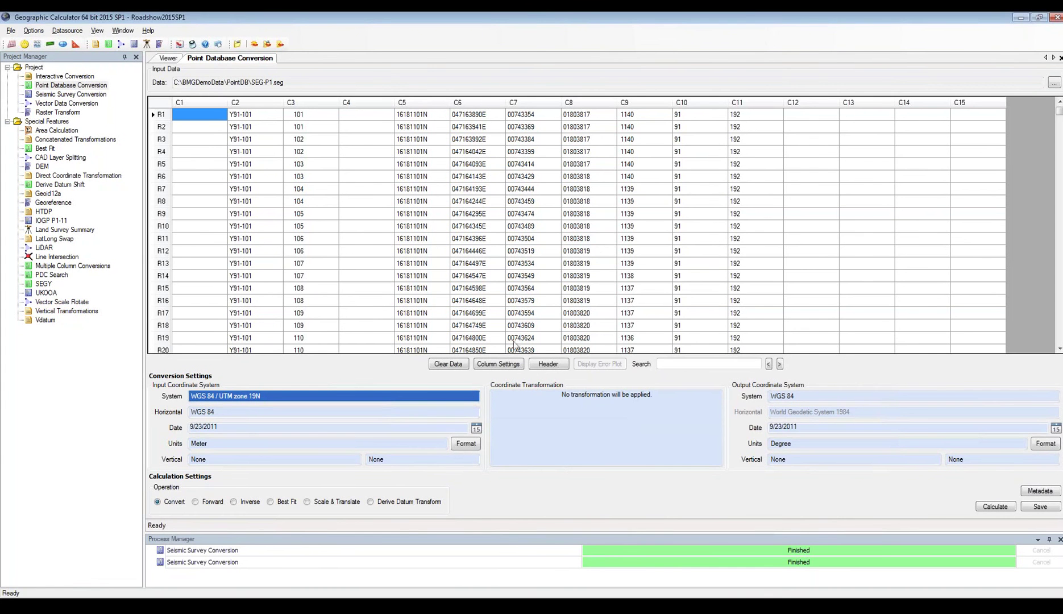
click(500, 366)
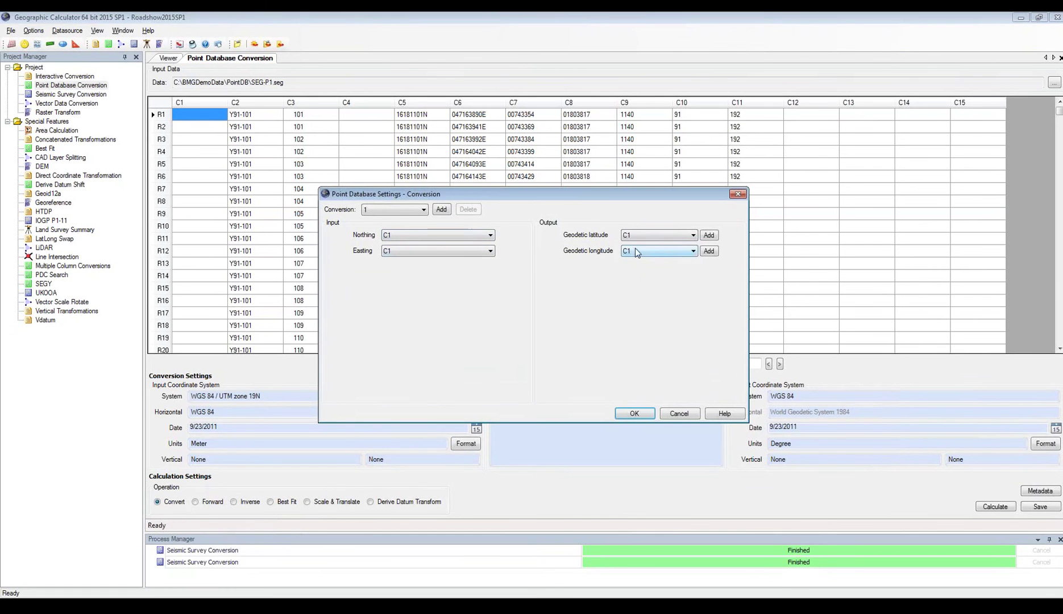
click(738, 194)
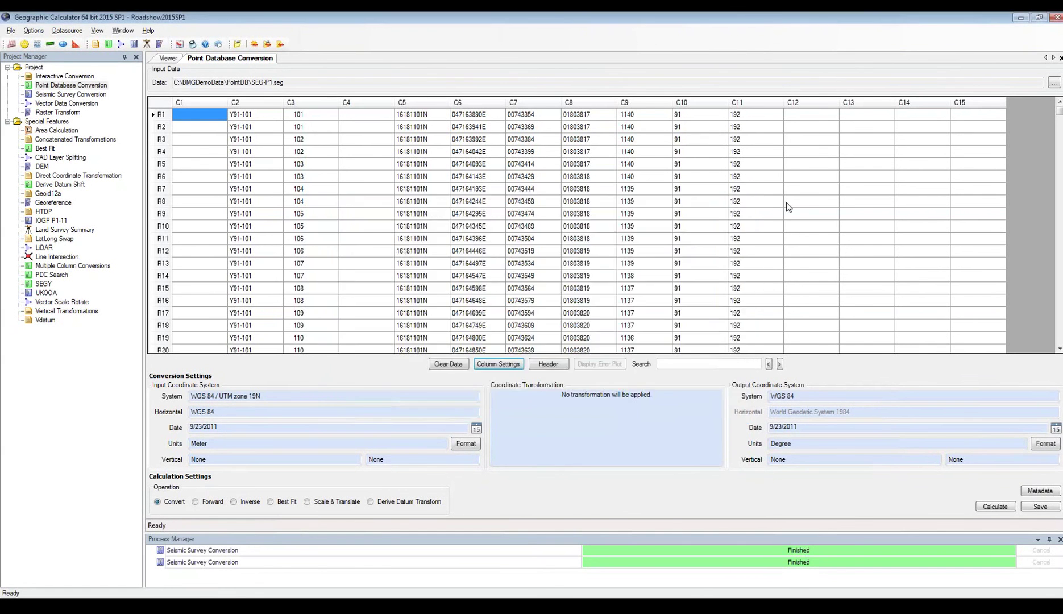